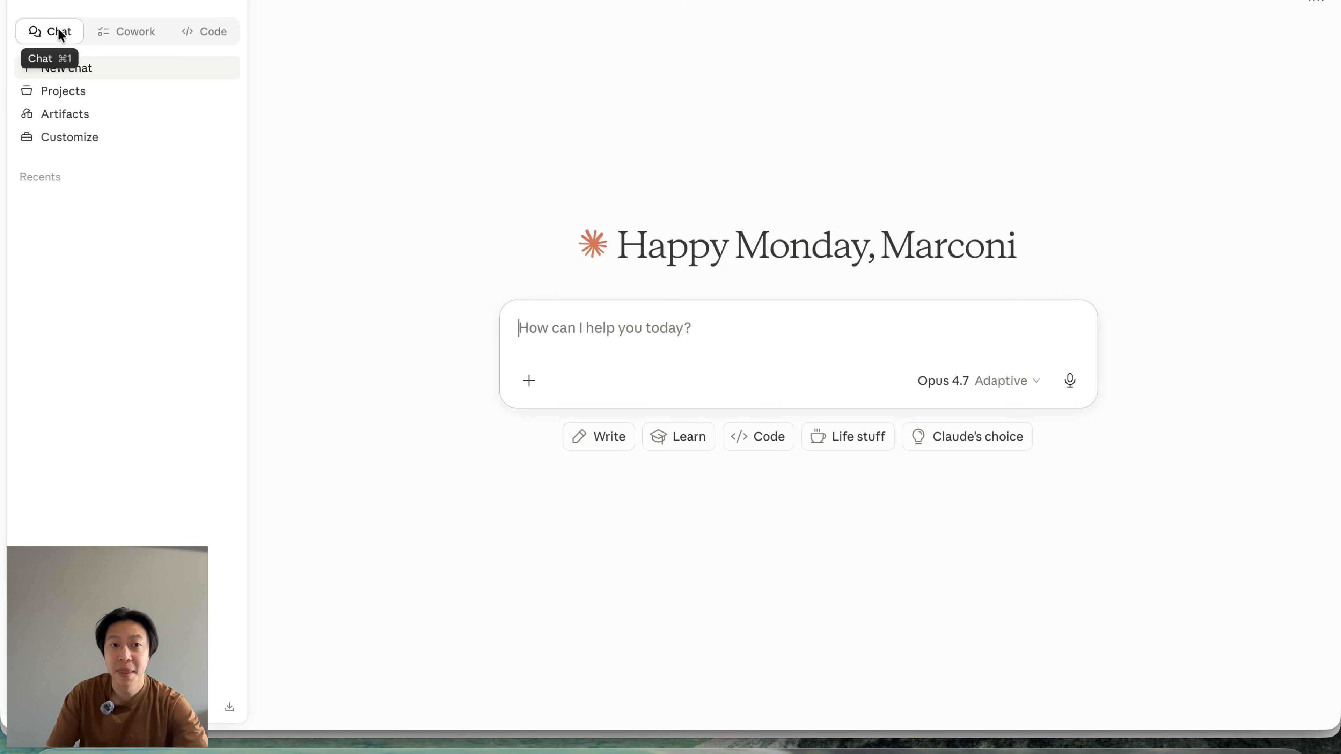
Open the plugin directory from Cowork's customization settings.
click(129, 33)
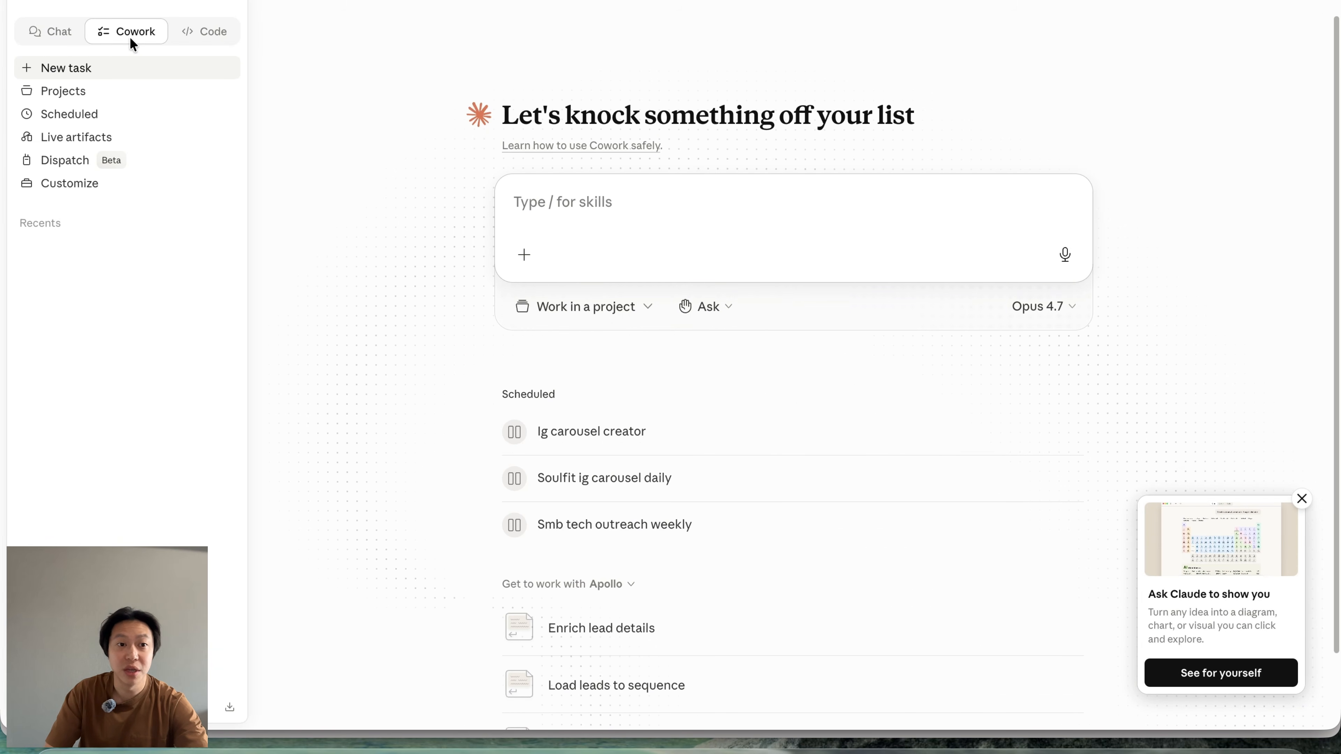
click(76, 185)
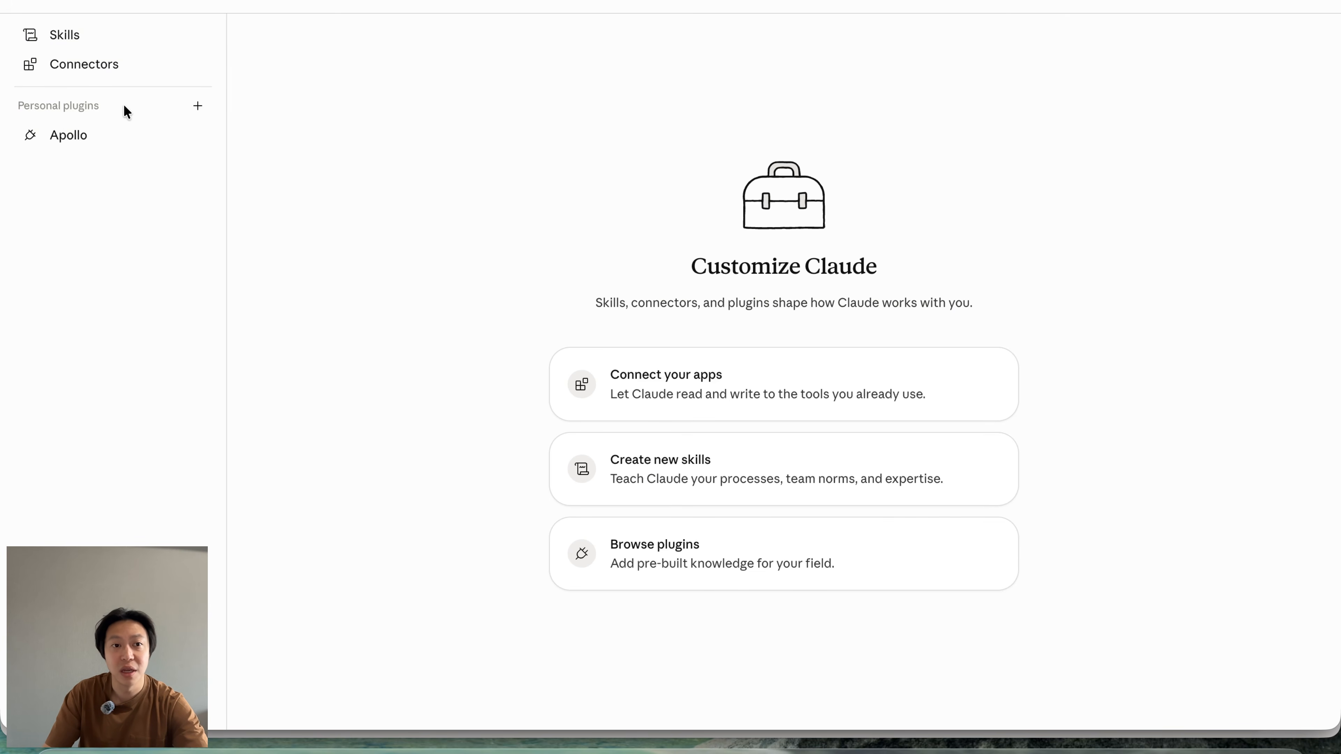
click(198, 107)
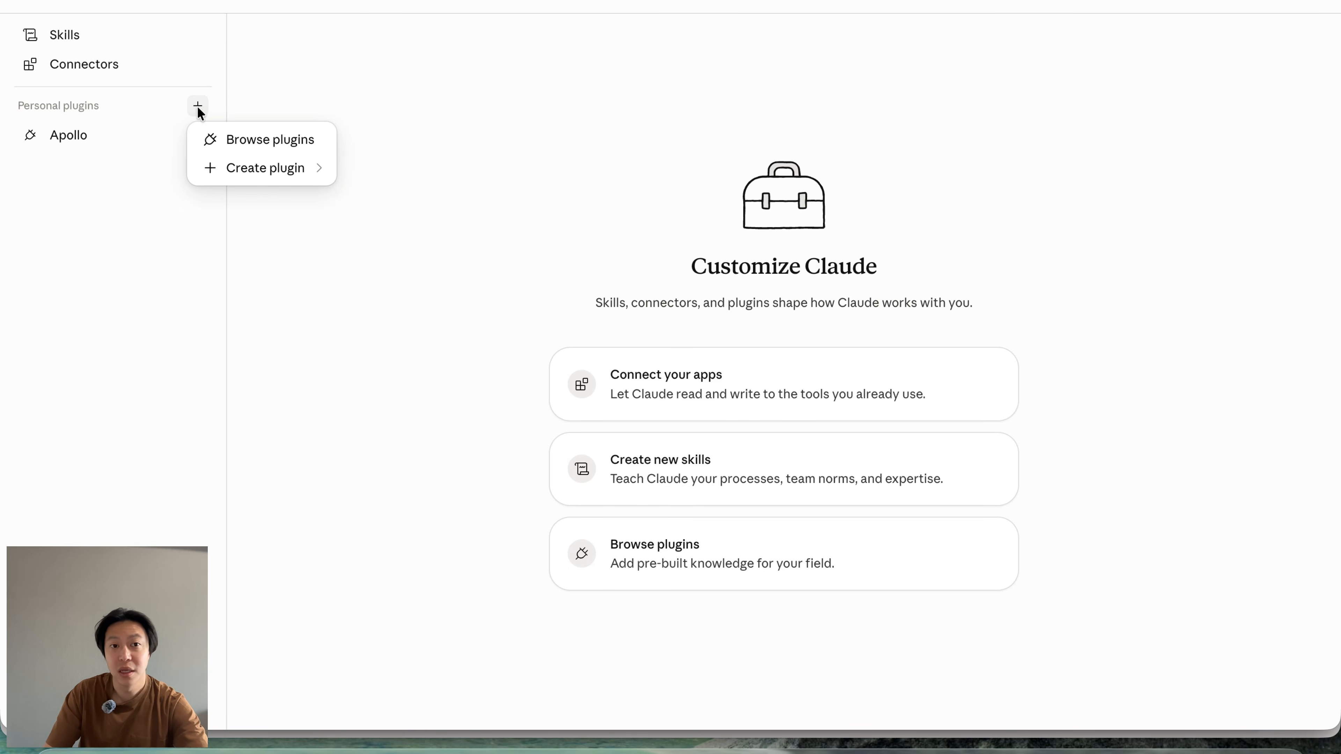
click(254, 139)
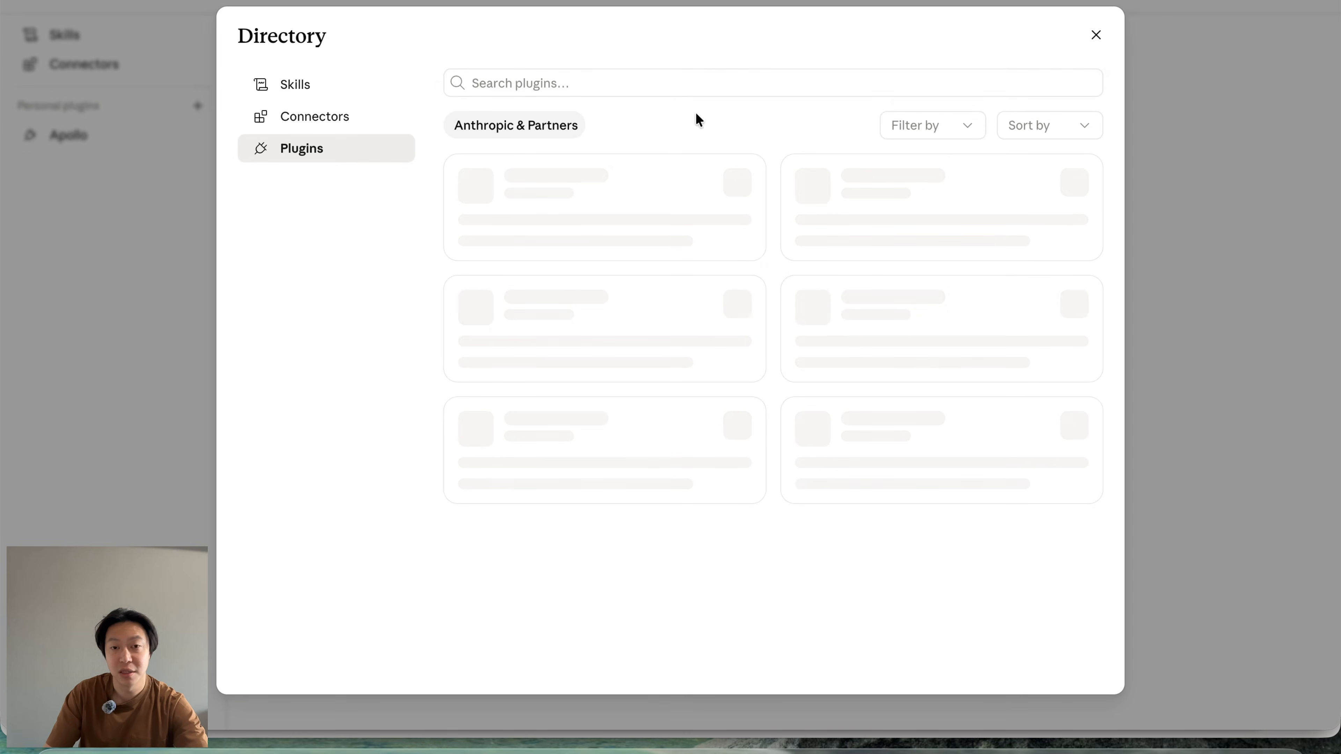
Search the plugin directory for "small" and install Anthropic's Small business plugin.
click(738, 85)
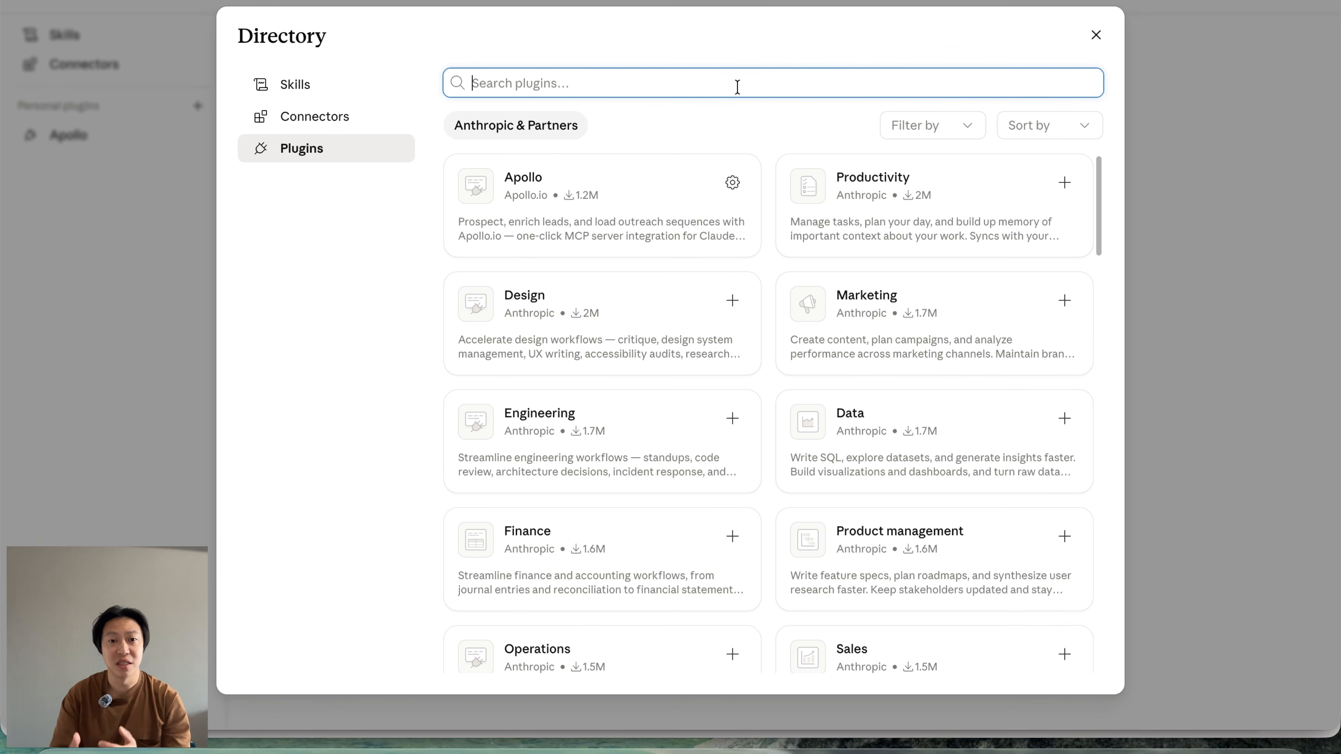
text(small)
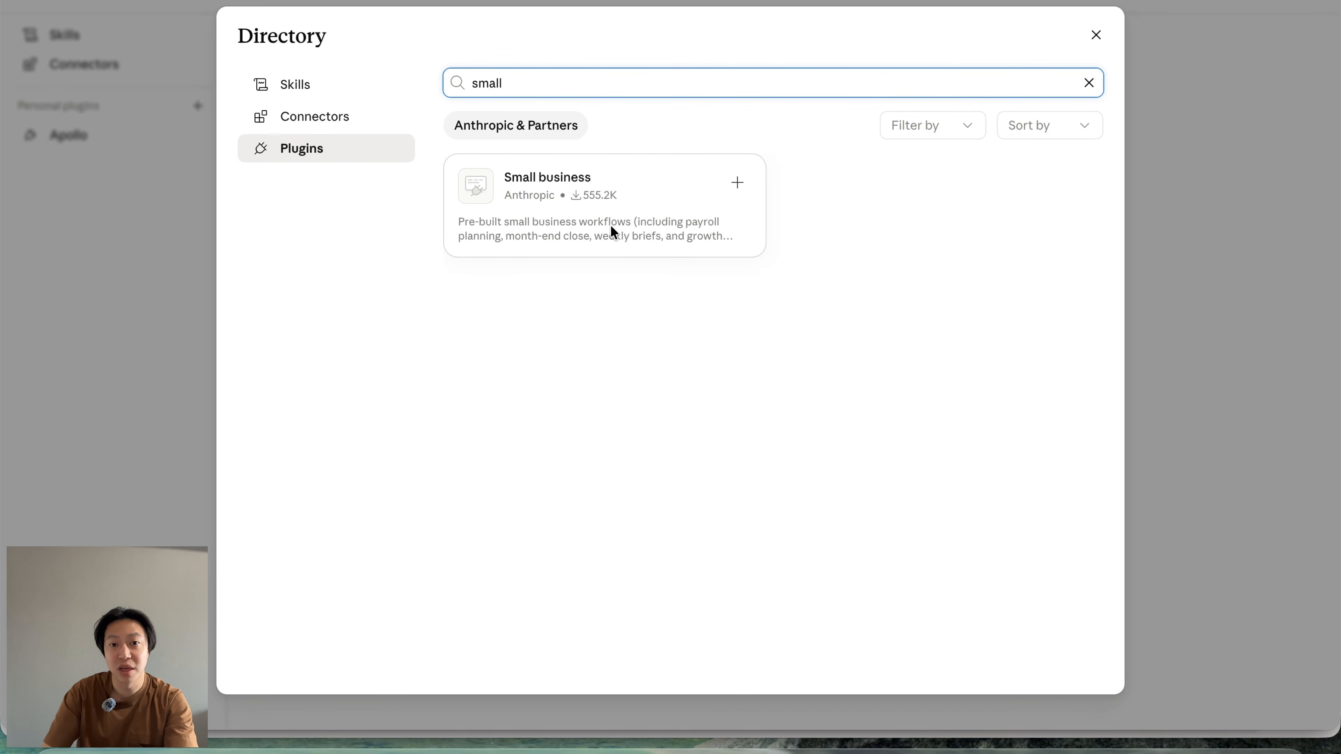
click(732, 200)
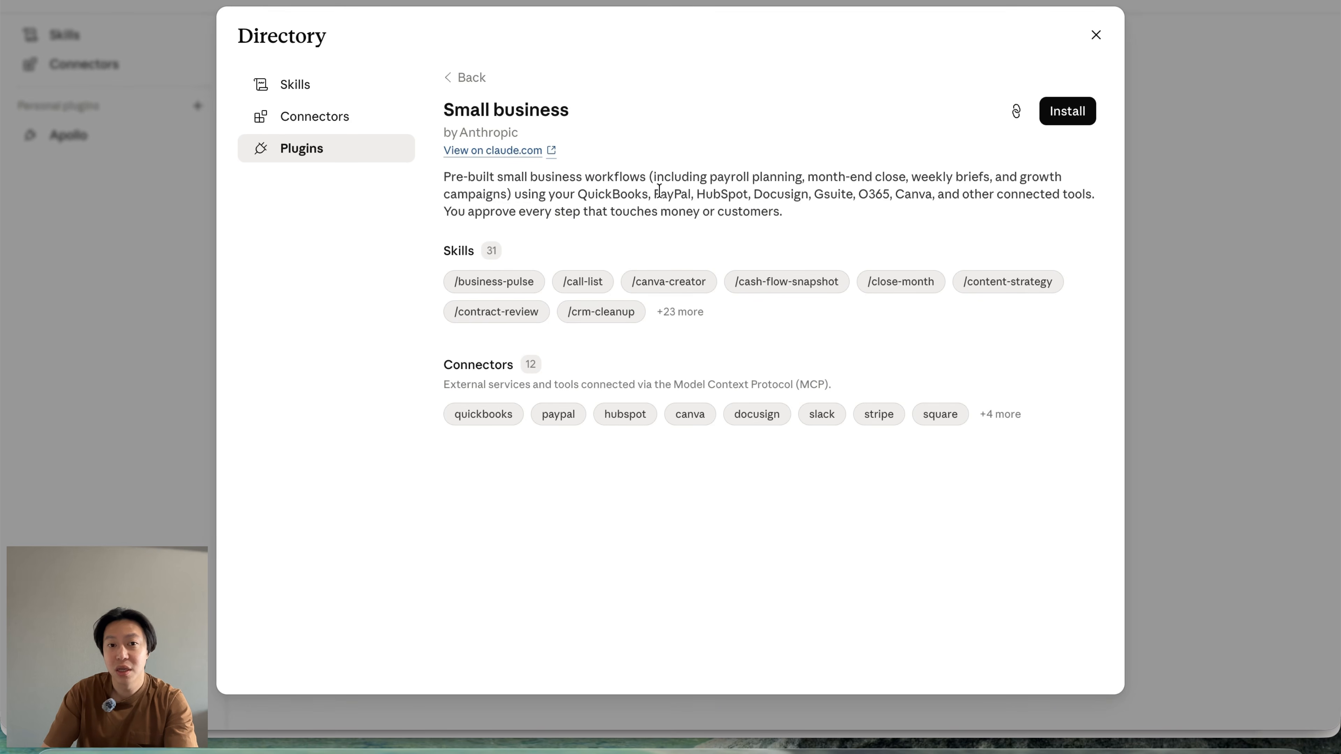
drag(537, 176, 771, 216)
click(677, 191)
click(915, 185)
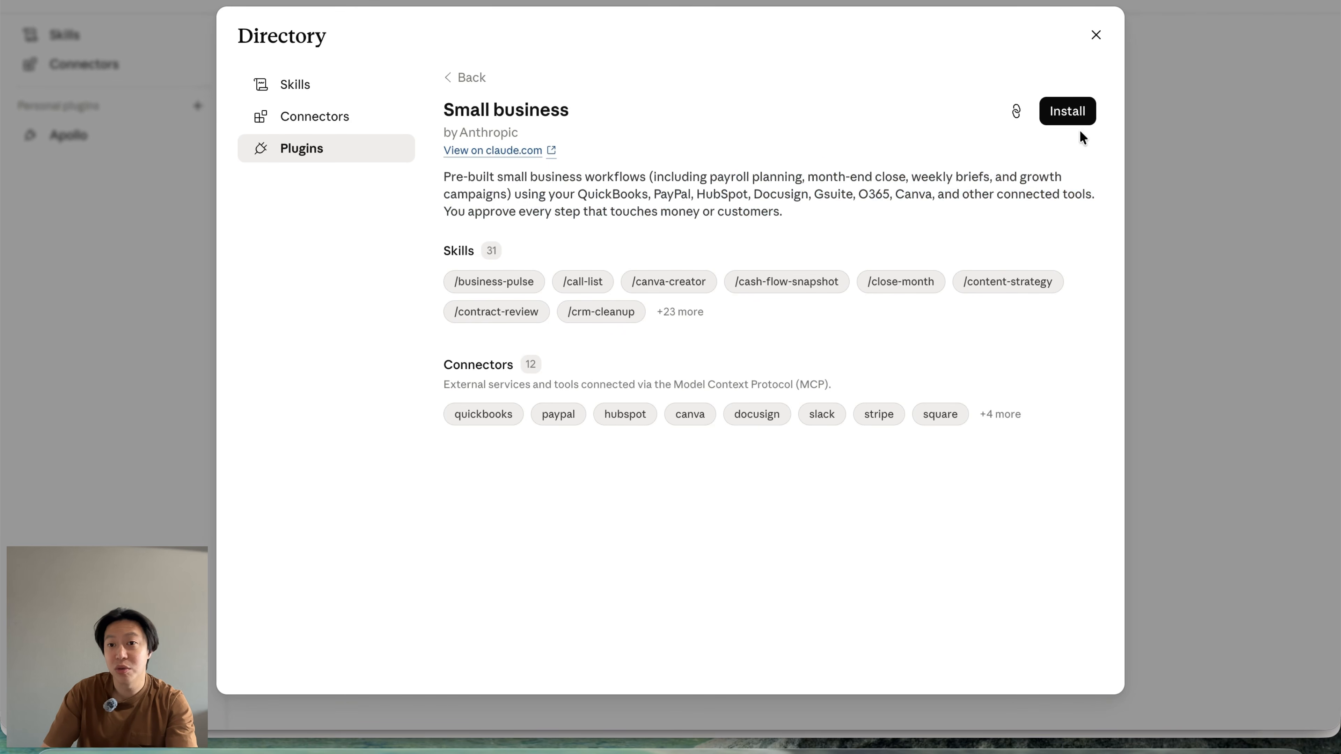
click(1078, 114)
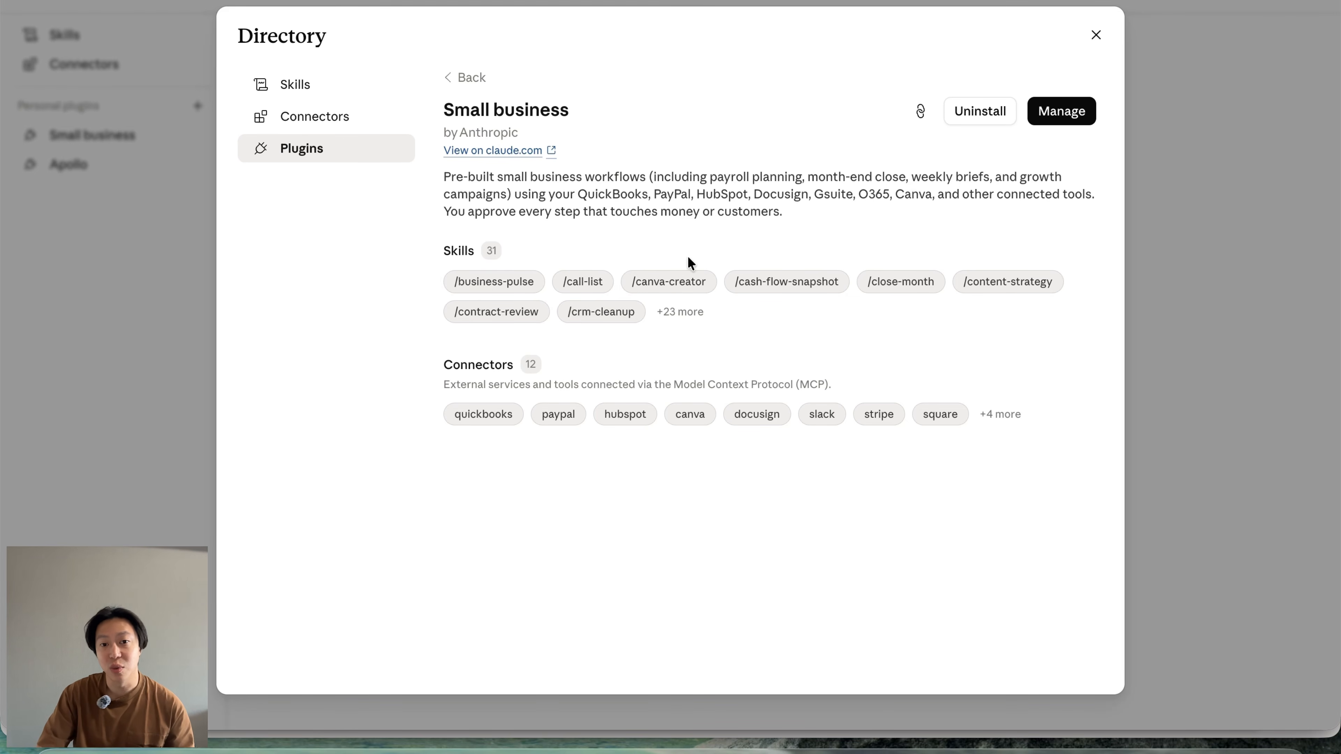
Browse the connector directory, try adding the Google Calendar connector, and close the directory.
click(462, 80)
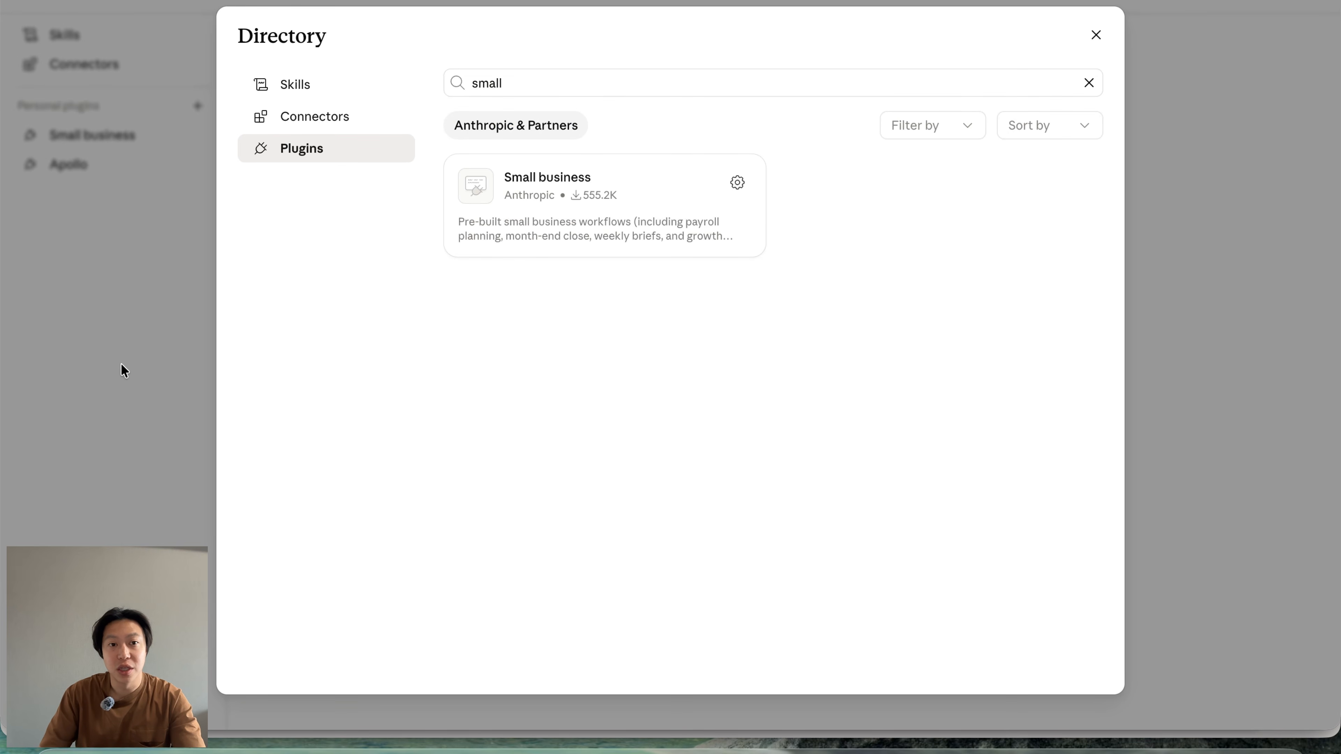
click(340, 117)
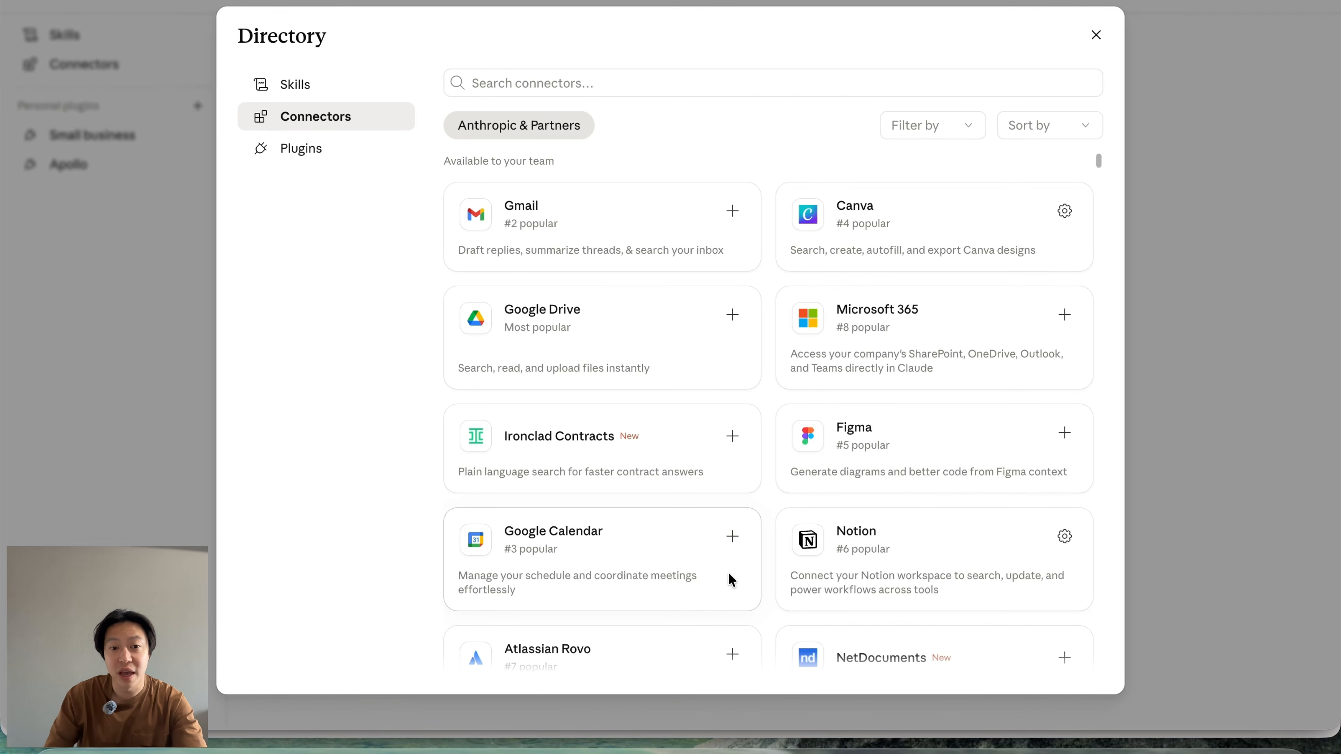
click(734, 538)
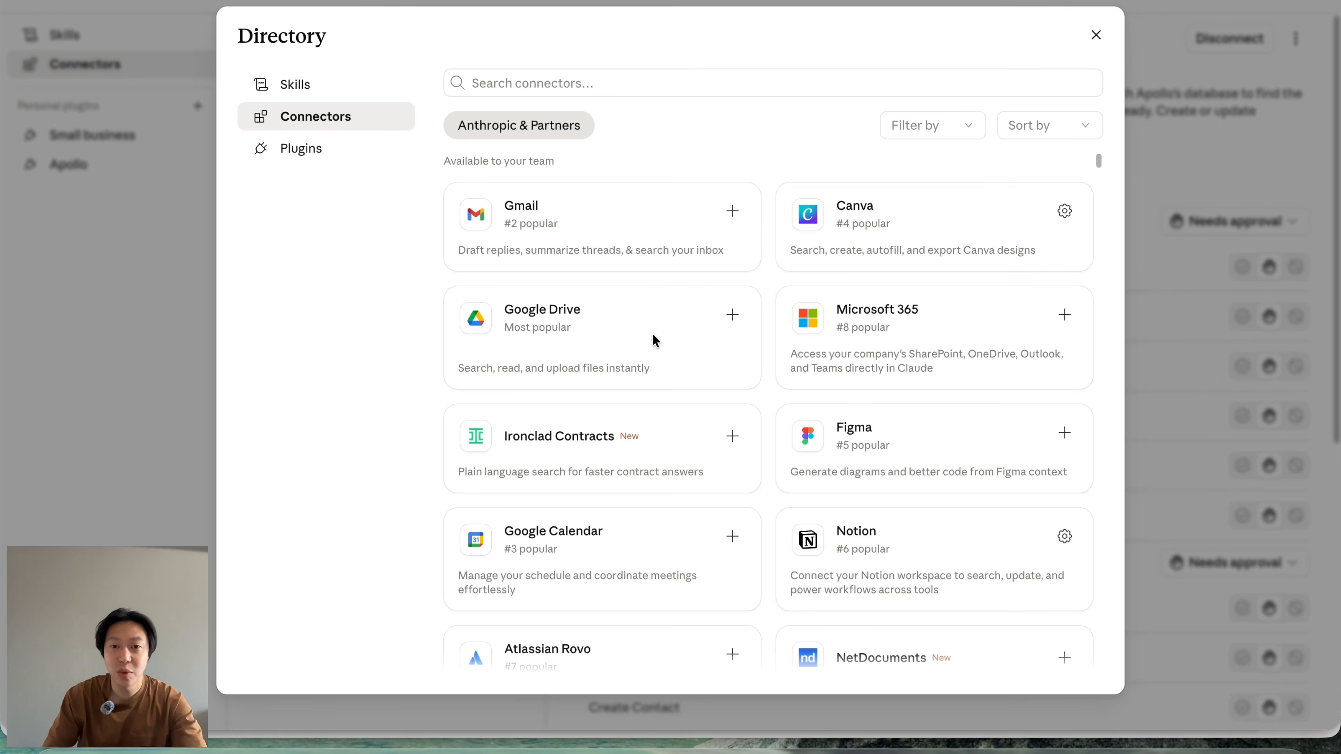
scroll(758, 407, down, 15)
scroll(761, 422, up, 10)
scroll(759, 423, up, 7)
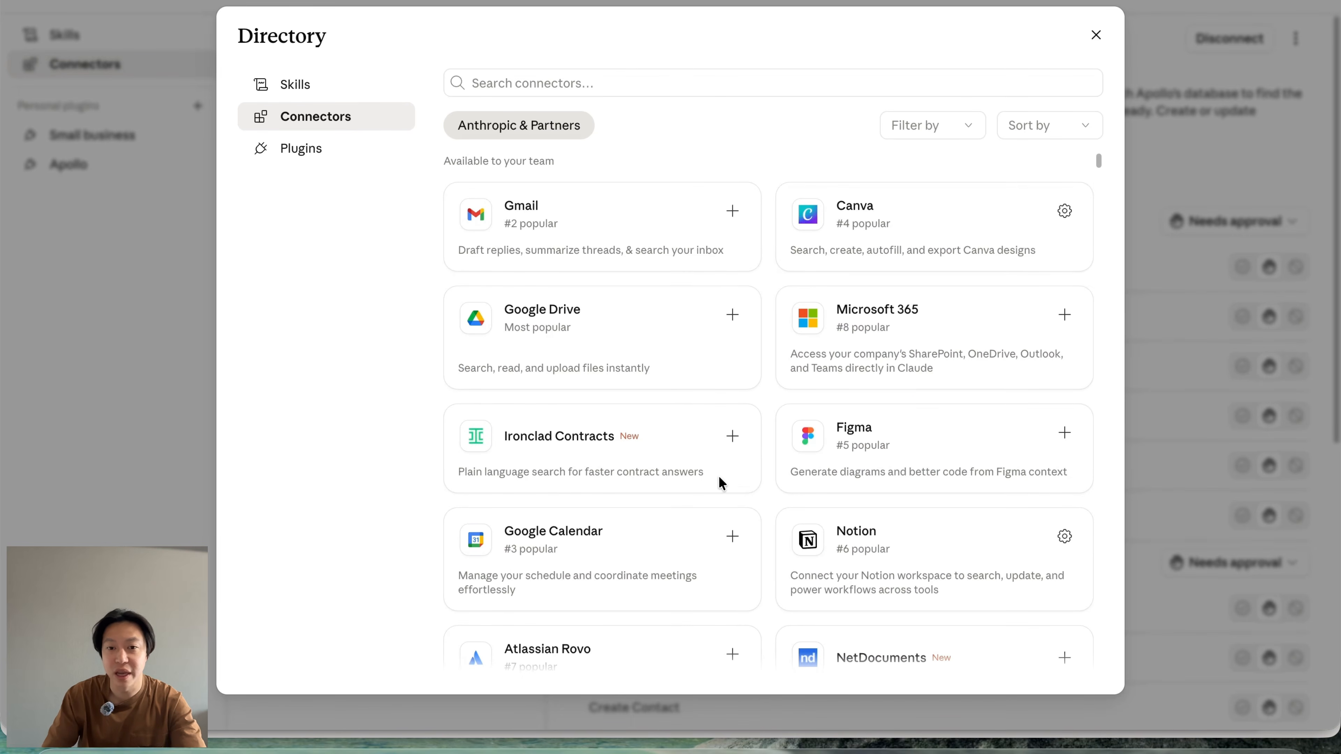
scroll(729, 491, down, 5)
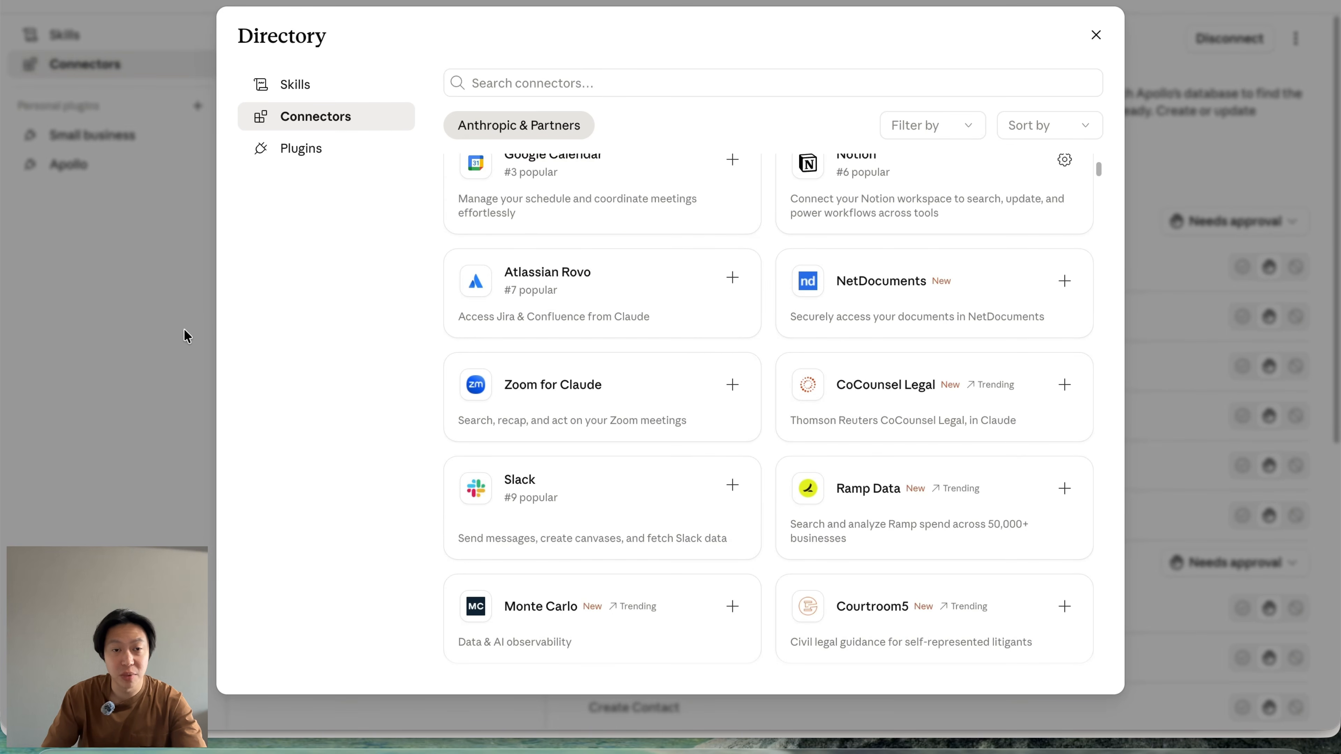
click(1096, 36)
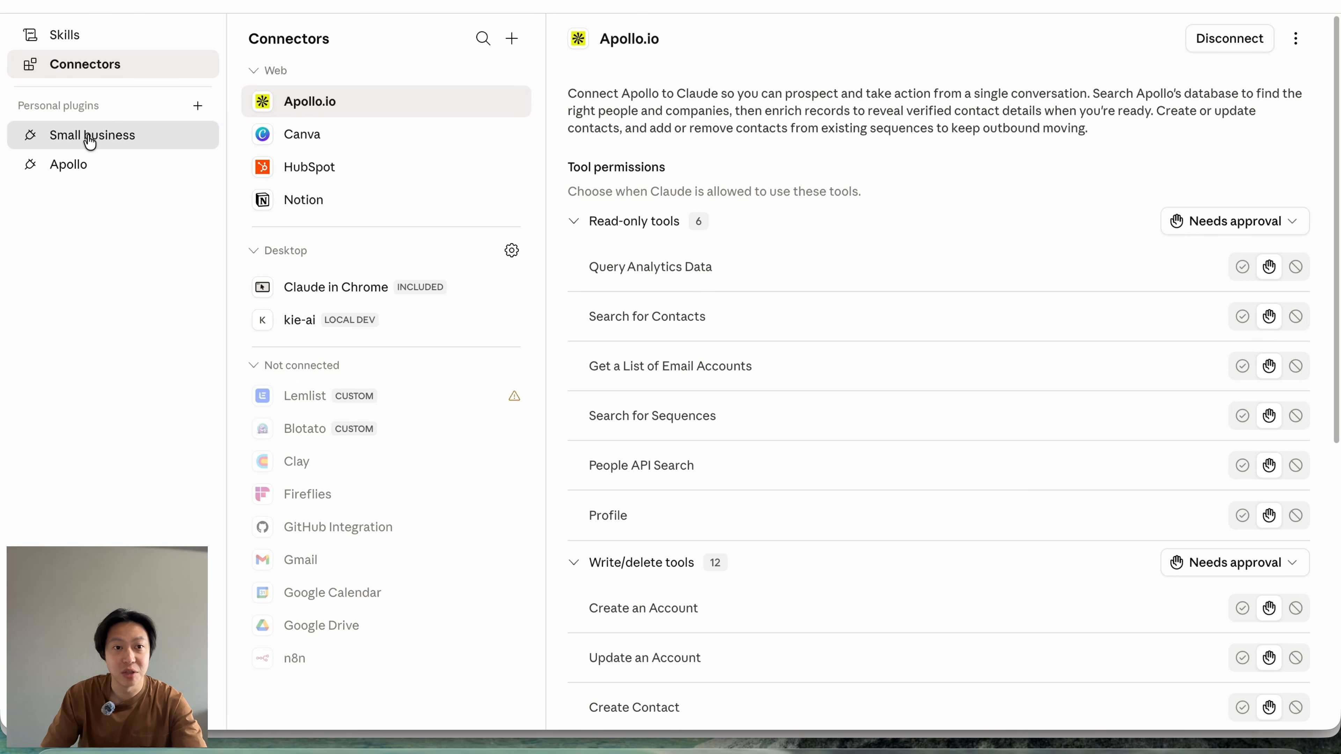
Review the skills and connectors included in the Small business plugin.
click(90, 139)
click(105, 172)
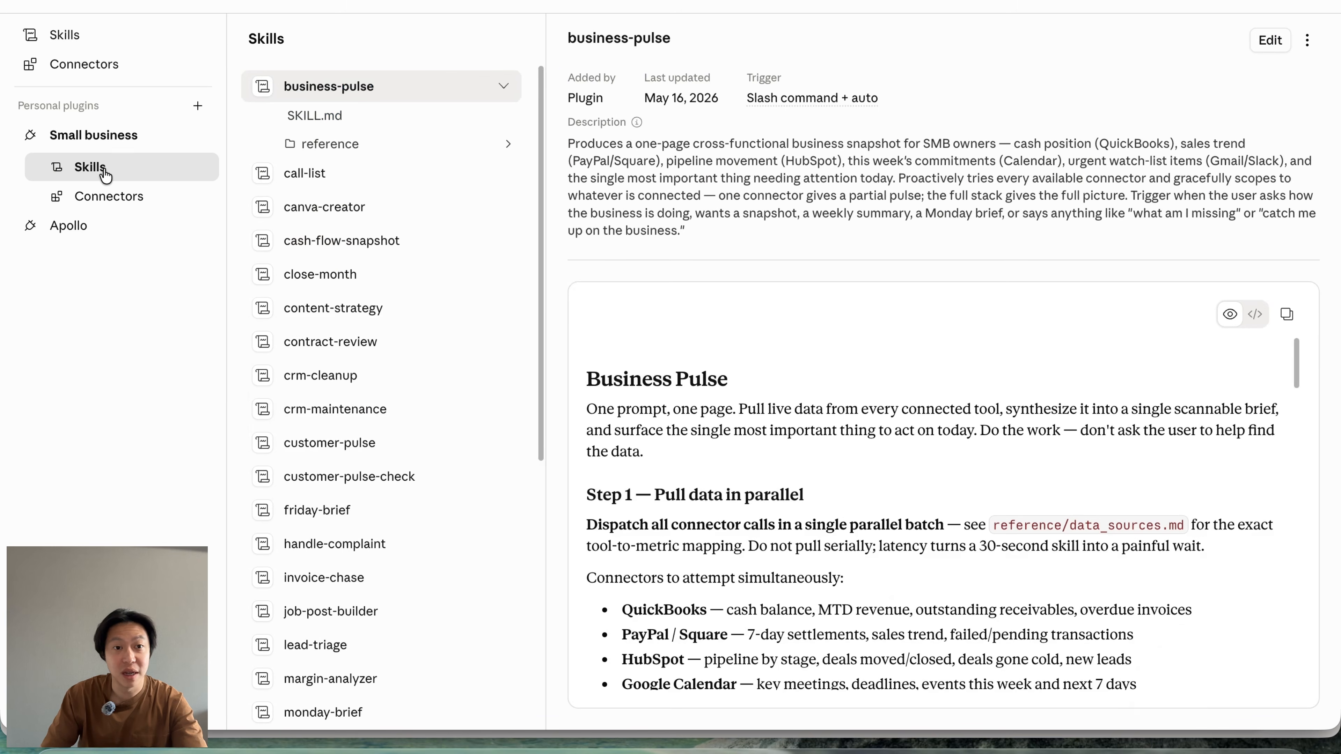
scroll(392, 417, down, 8)
scroll(394, 414, up, 8)
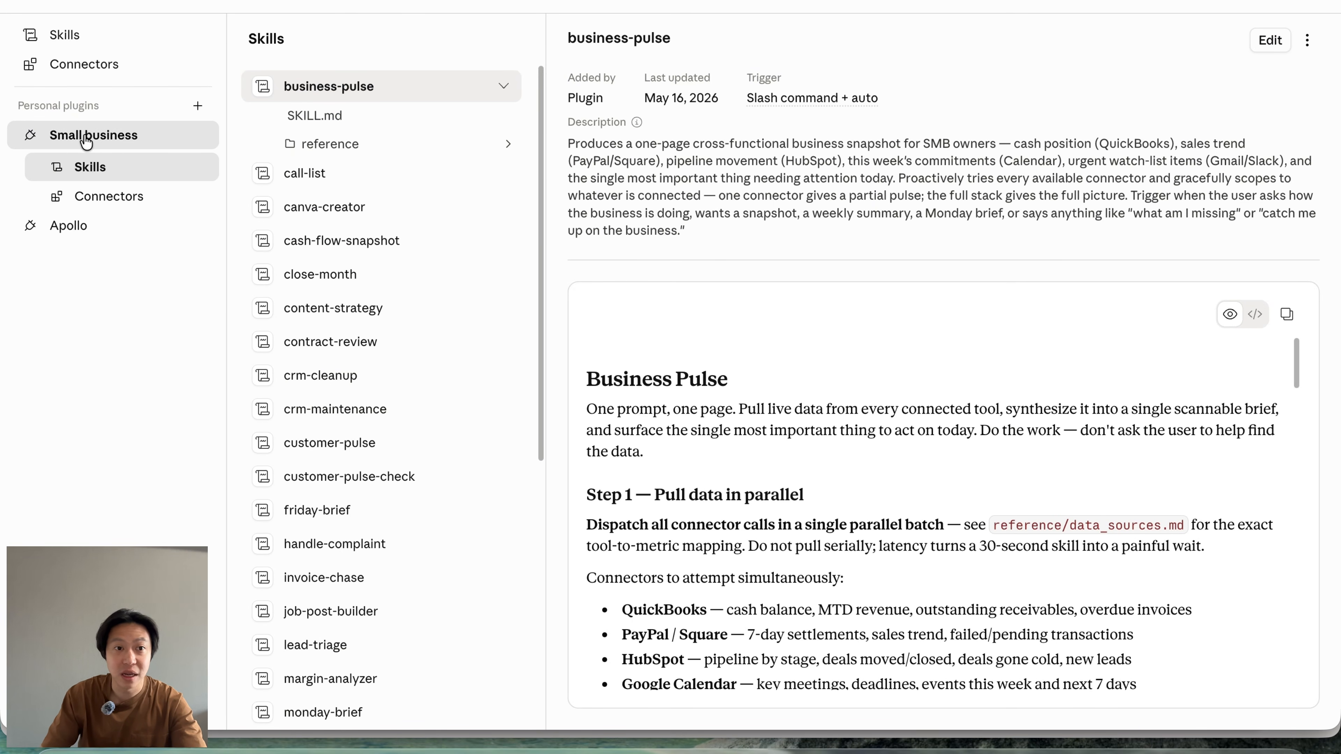
click(135, 200)
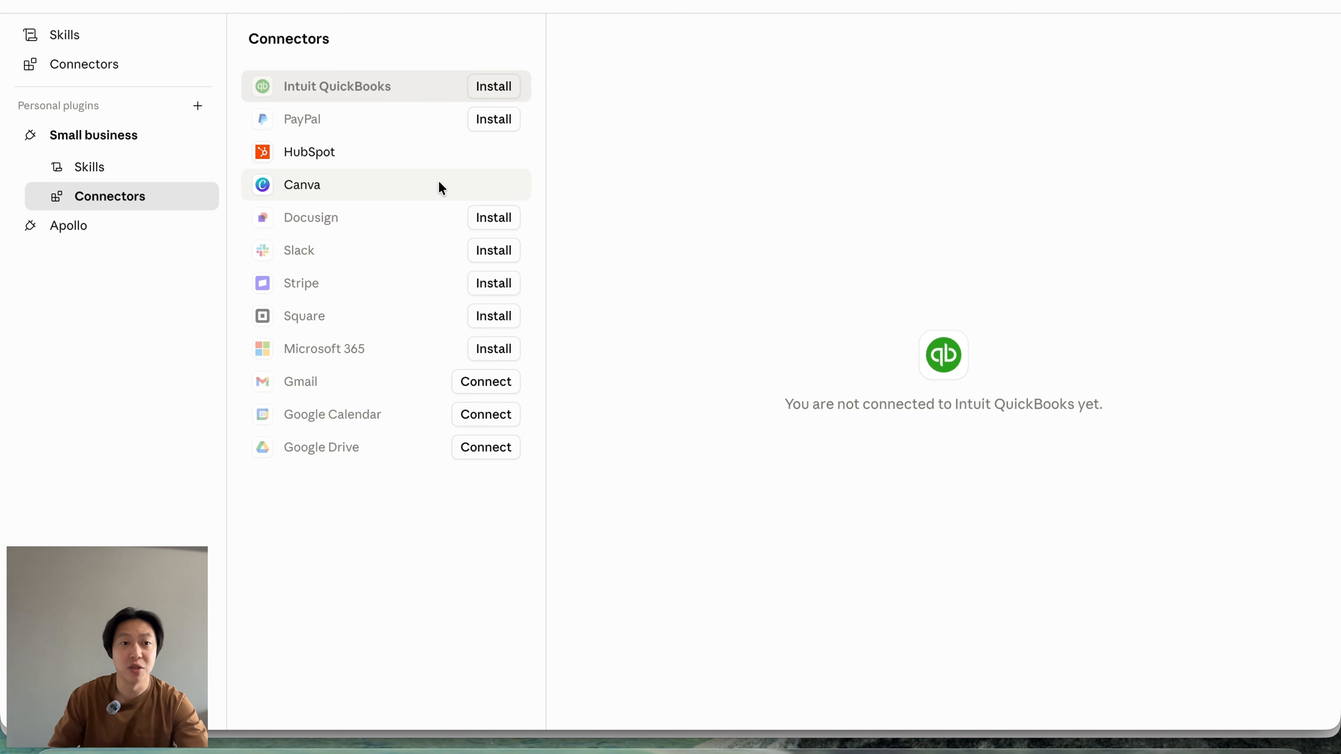
Create a new Cowork project from scratch named "ABC Email Marketing Campaign", leaving its instructions empty.
click(104, 1)
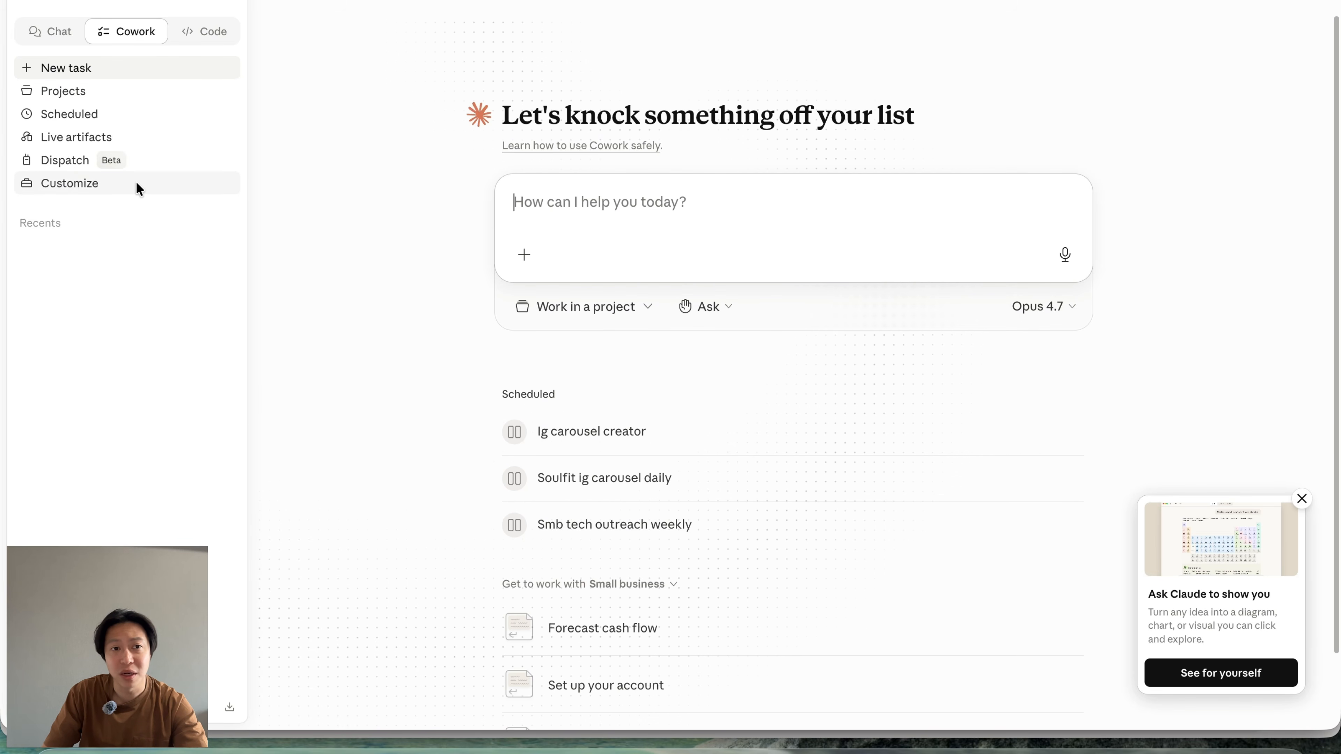
click(117, 100)
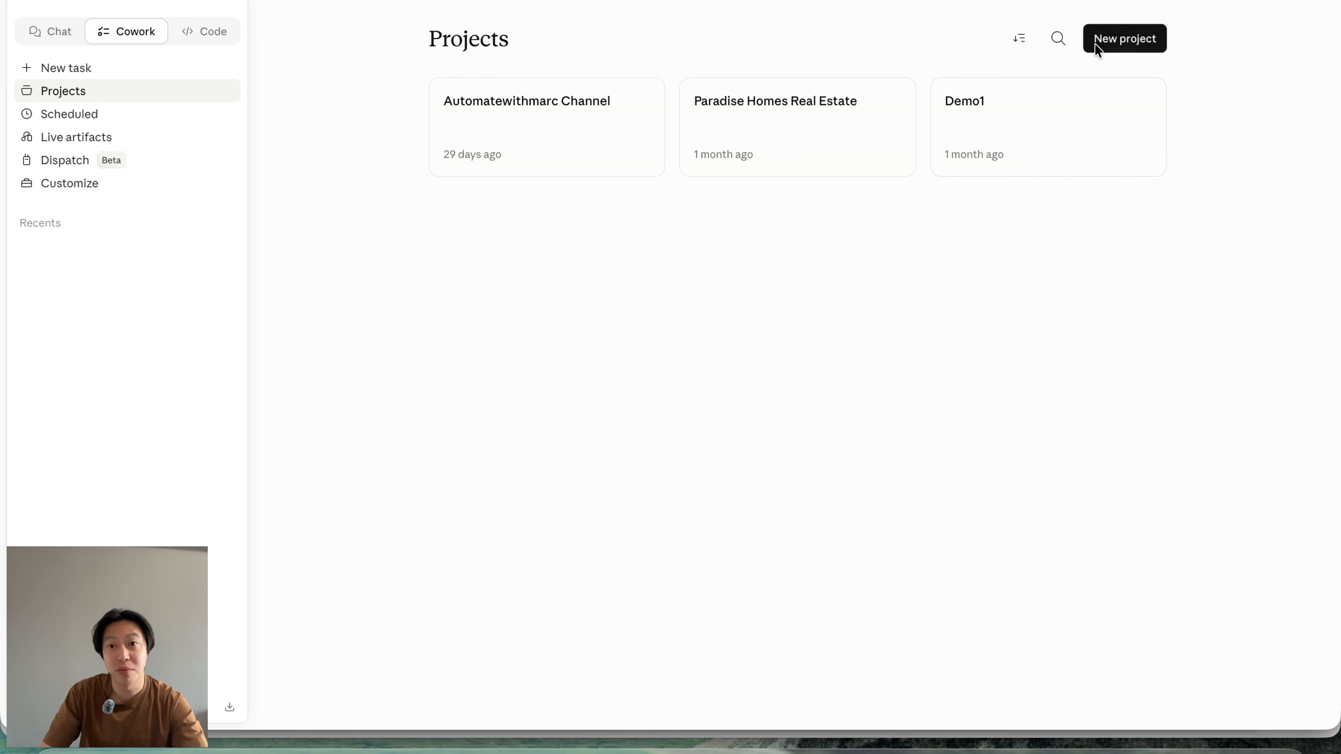
click(1118, 42)
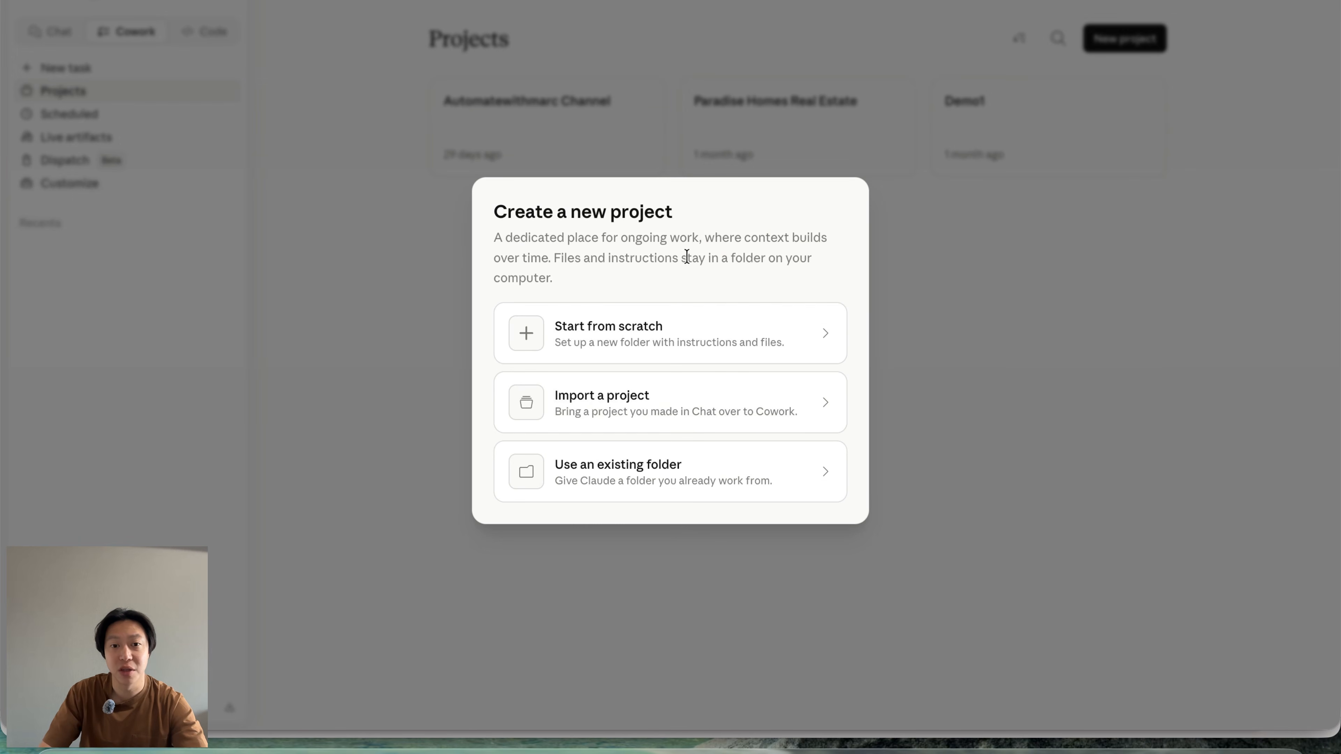
click(599, 346)
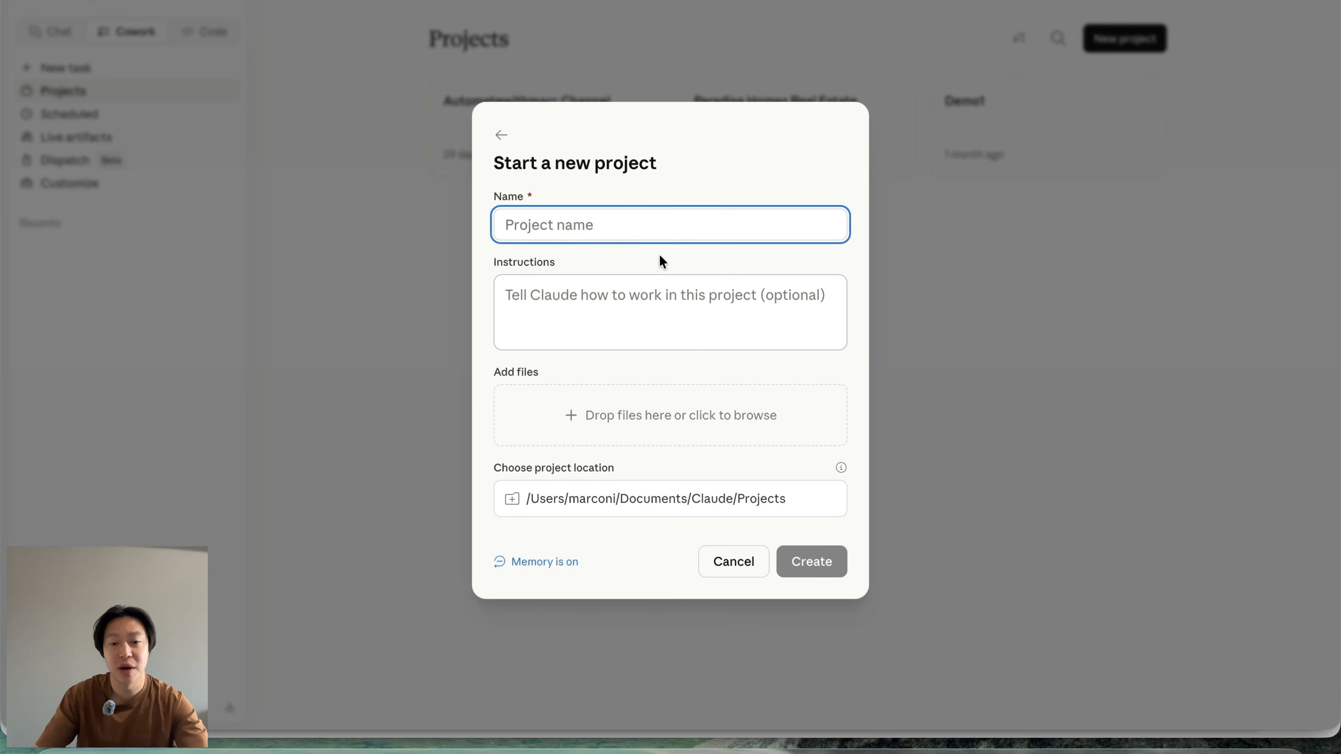
text(ABC )
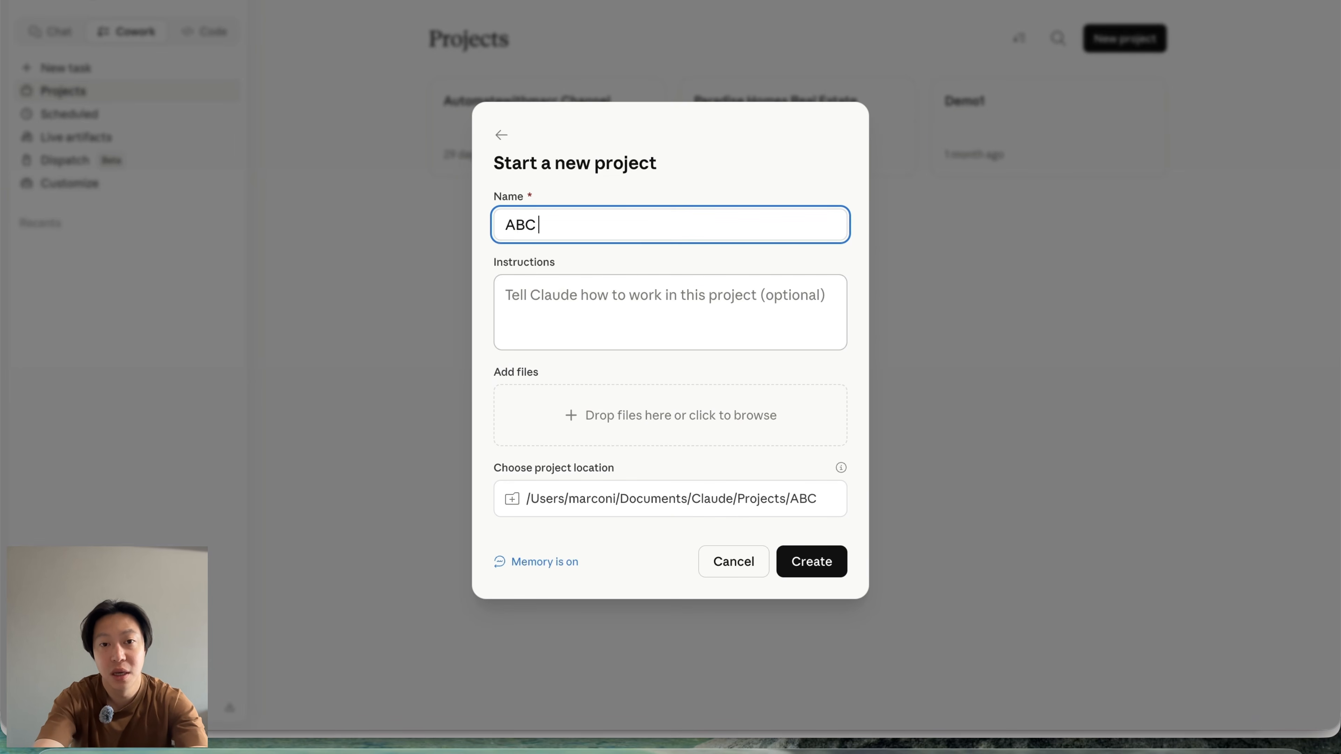
text(Email Marketing Campaign)
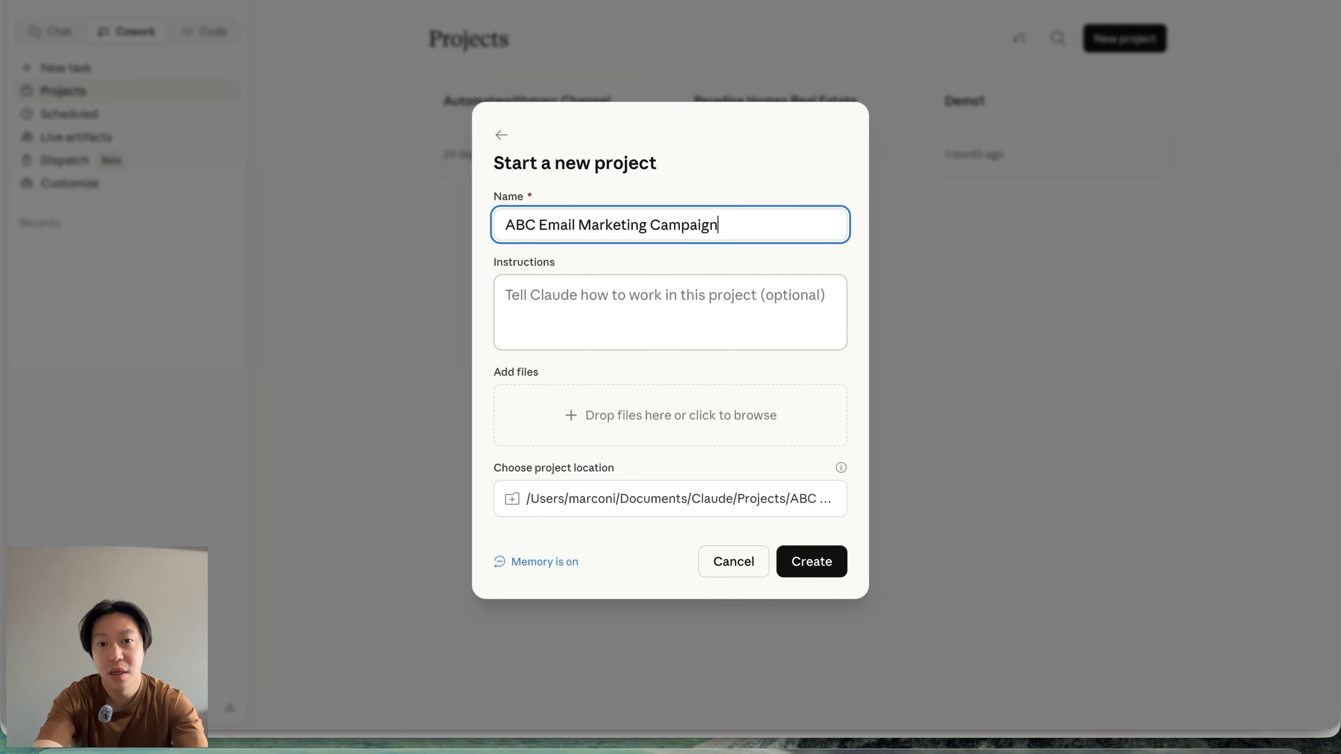
click(688, 316)
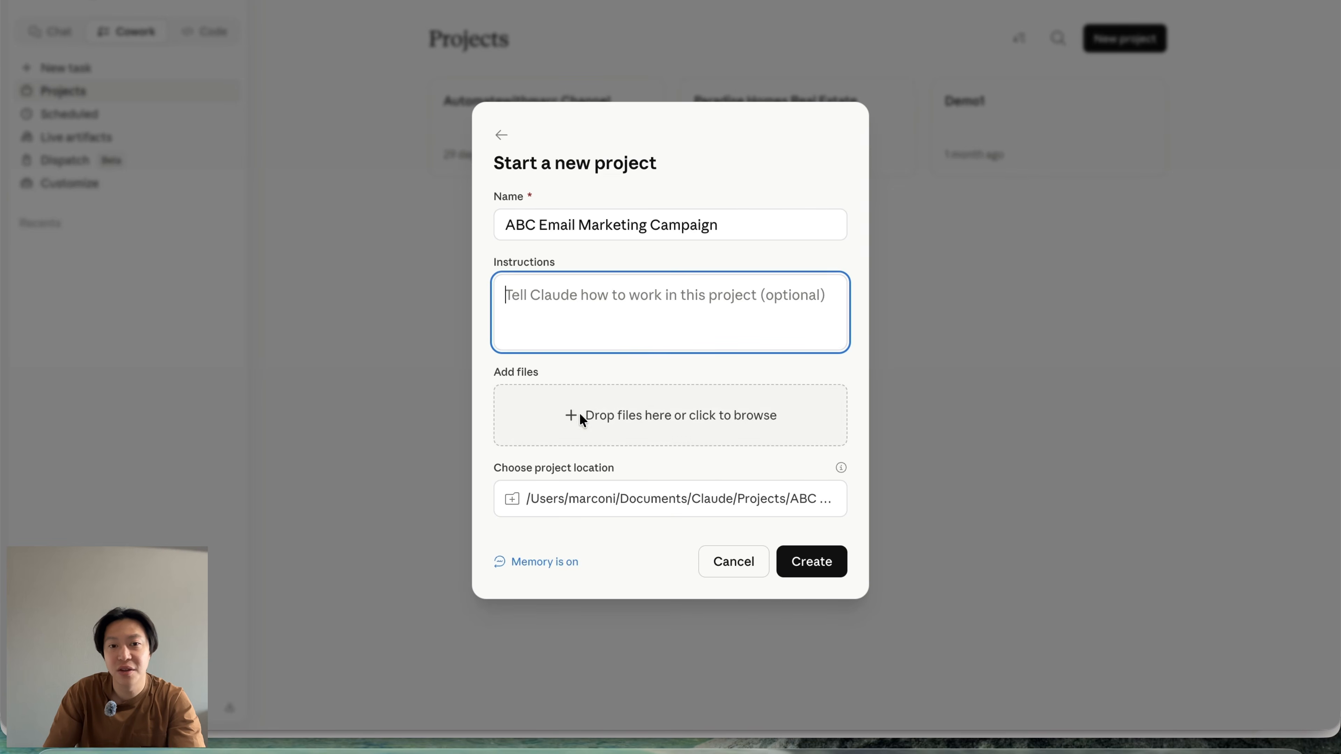
click(659, 362)
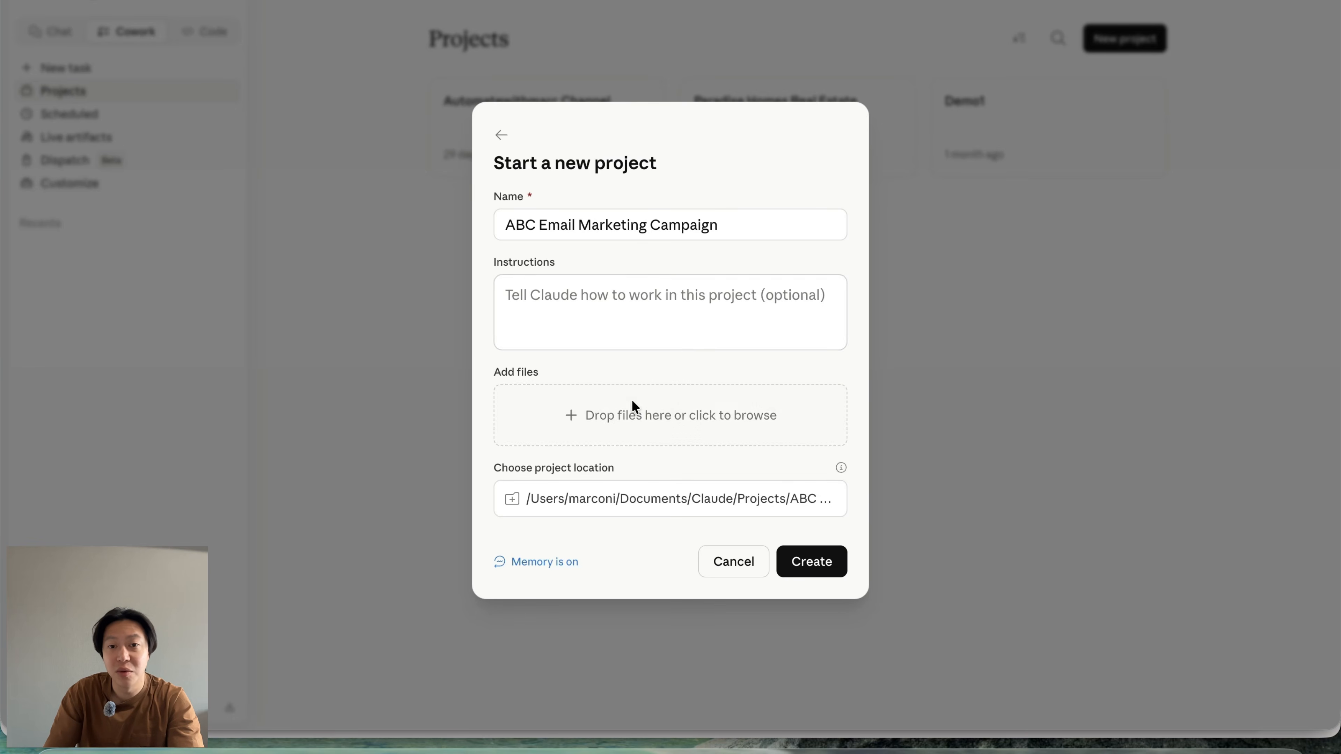
click(819, 567)
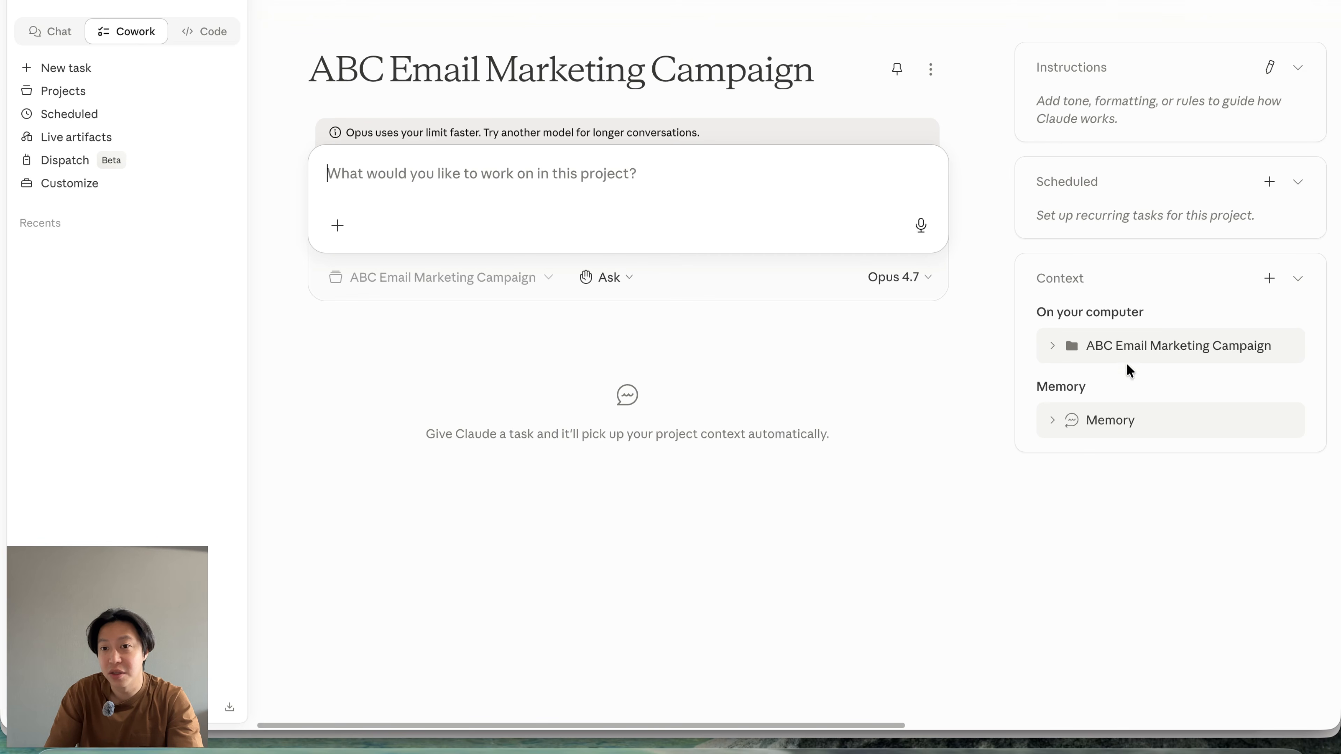
Check the new project's context folder, memory and instructions editor, leaving the instructions unedited.
click(1054, 344)
click(1055, 342)
click(1051, 417)
click(1050, 418)
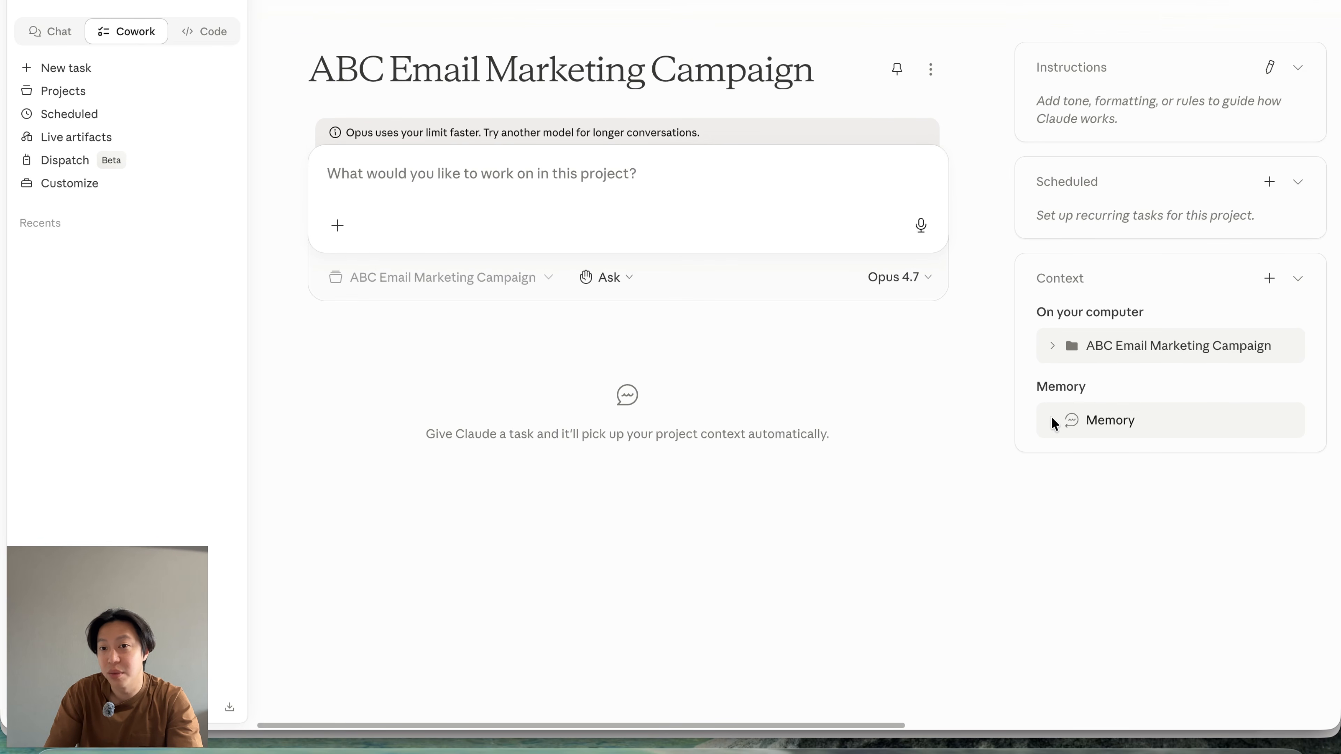
click(1056, 346)
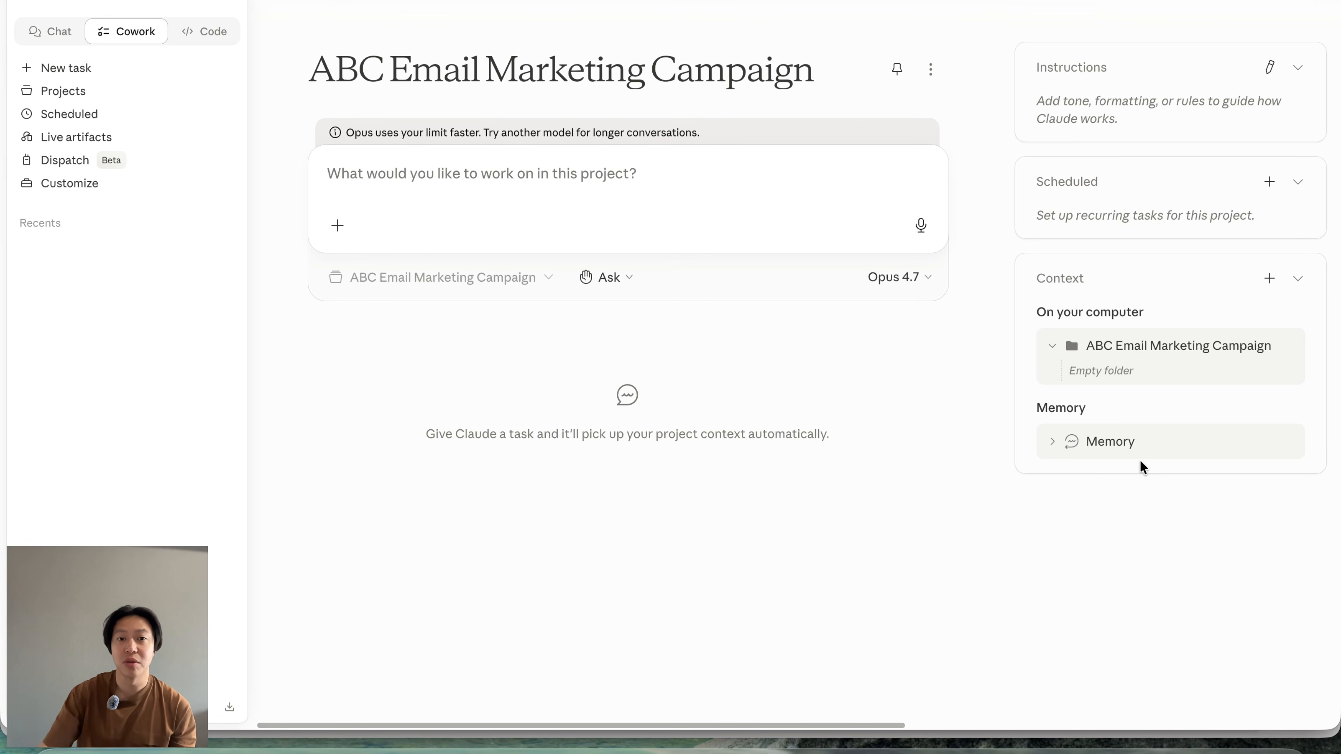
click(645, 186)
click(1270, 69)
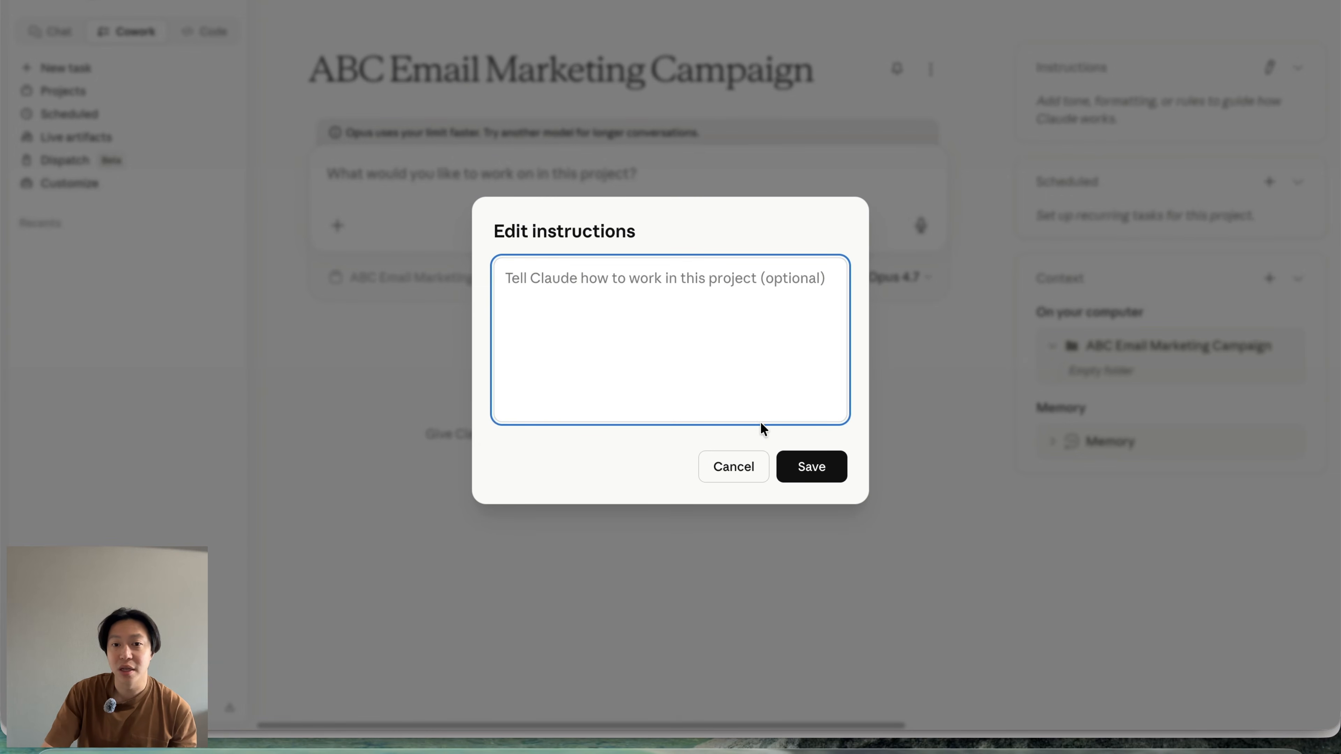
click(731, 466)
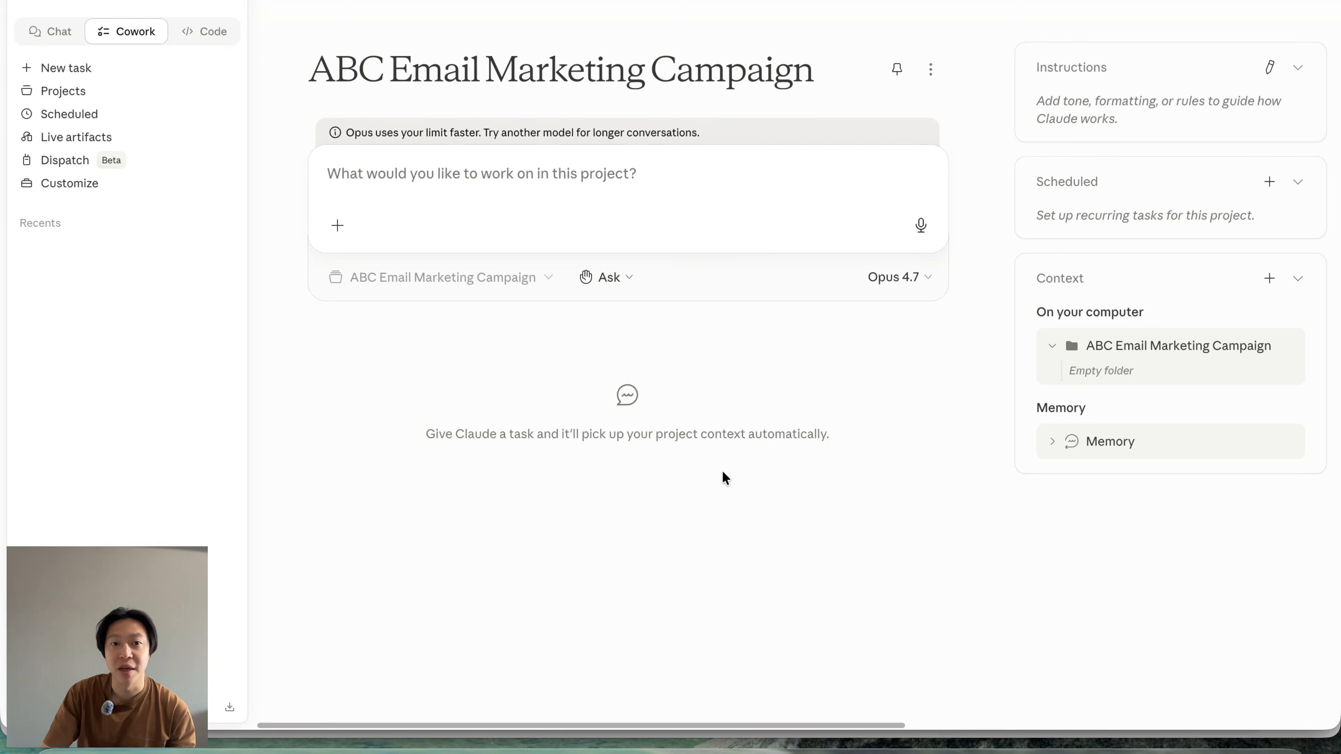
Request 3 high-impact Canva email campaign banners for ABC, a fictitious Singapore real estate agent, with a meet-the-agent CTA, shared here before HubSpot sequencing.
text(I want you to create a 3 email marketing campaign banner for ABC, a Real Estate Agent in Singapore (fictitious). He campaign banner should be high impact with CTA to meet with the agent. Use Canva to create the design, share it here before sequencing is on hubspot)
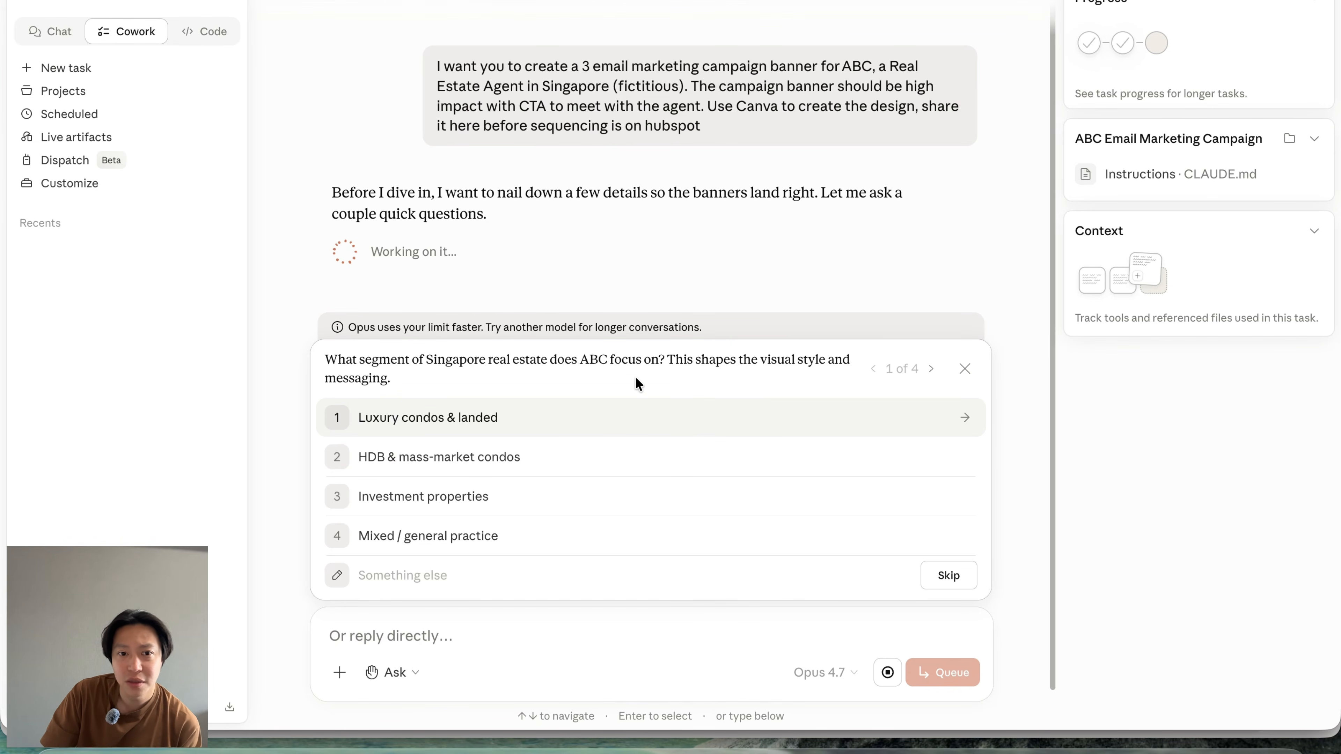
Answer the clarifying questions with HDB & mass-market condos, Awareness → Value → CTA, the third question's first option, and Deep teal + warm cream.
click(570, 459)
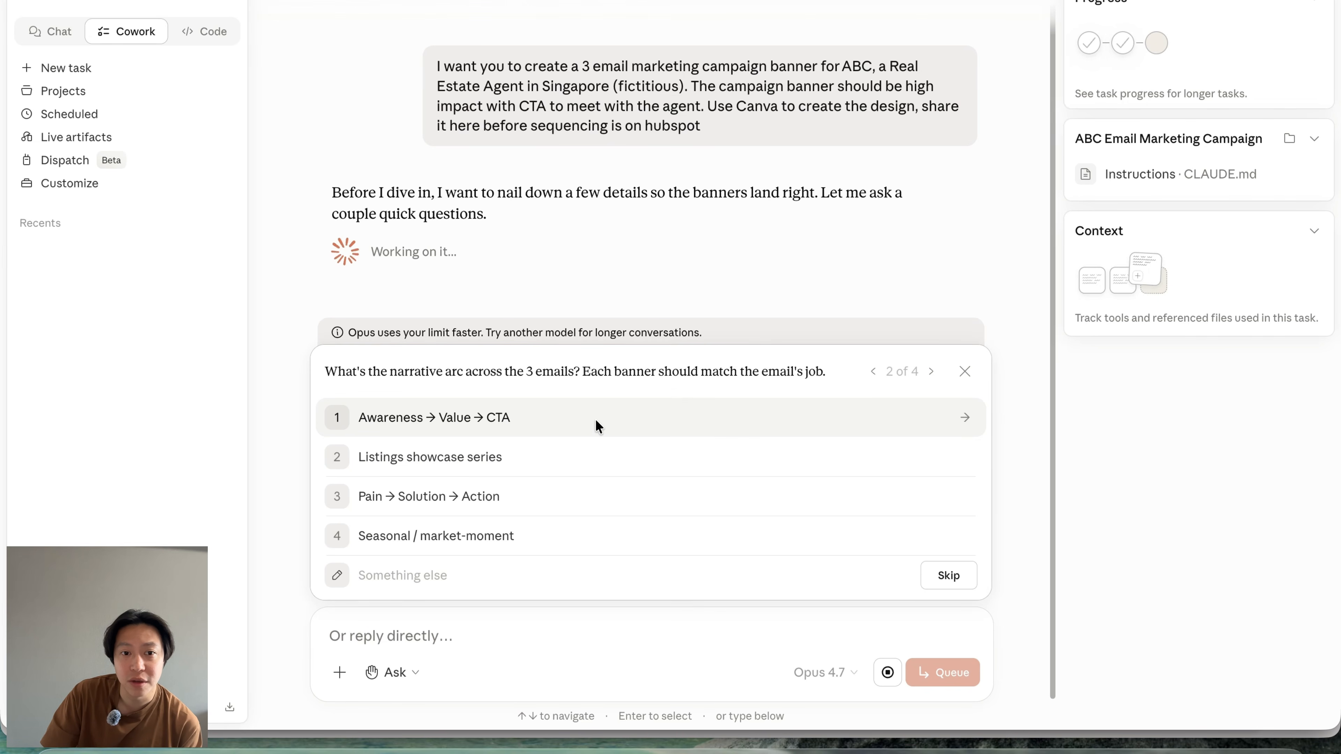
click(621, 420)
click(622, 419)
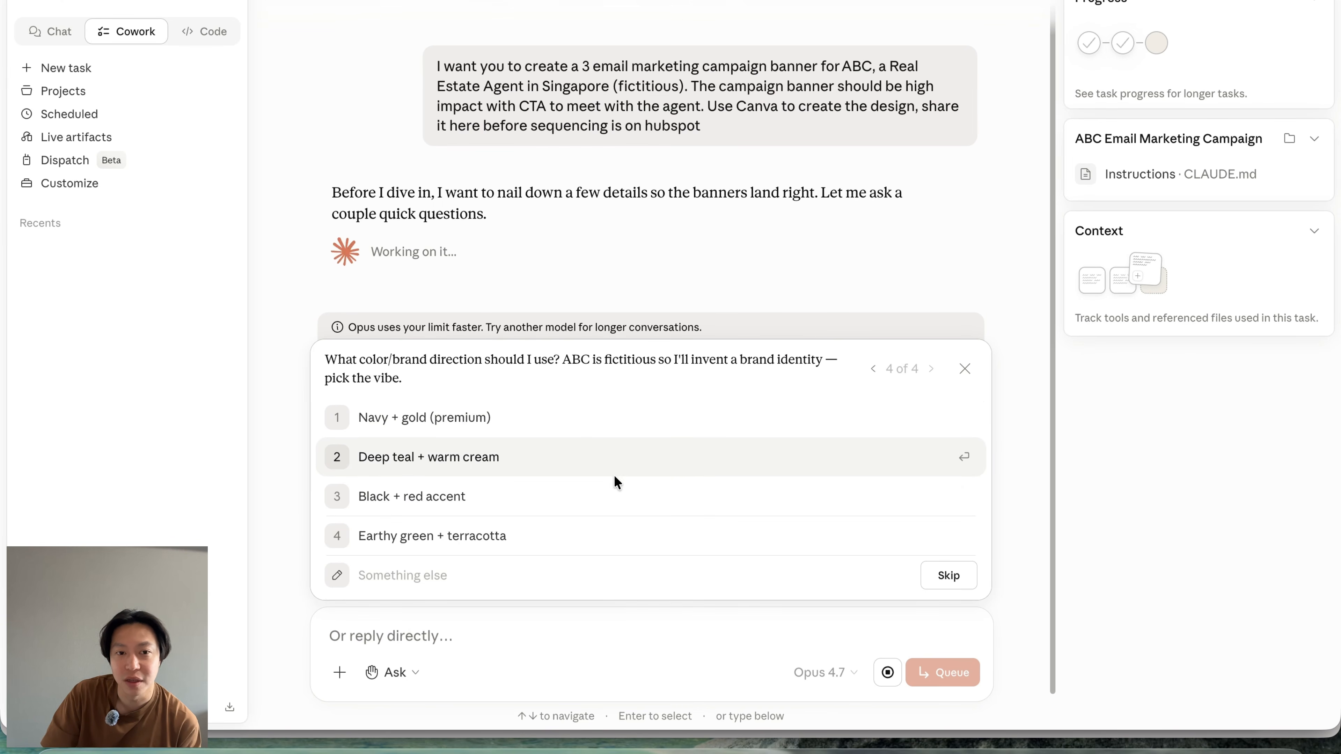
click(616, 461)
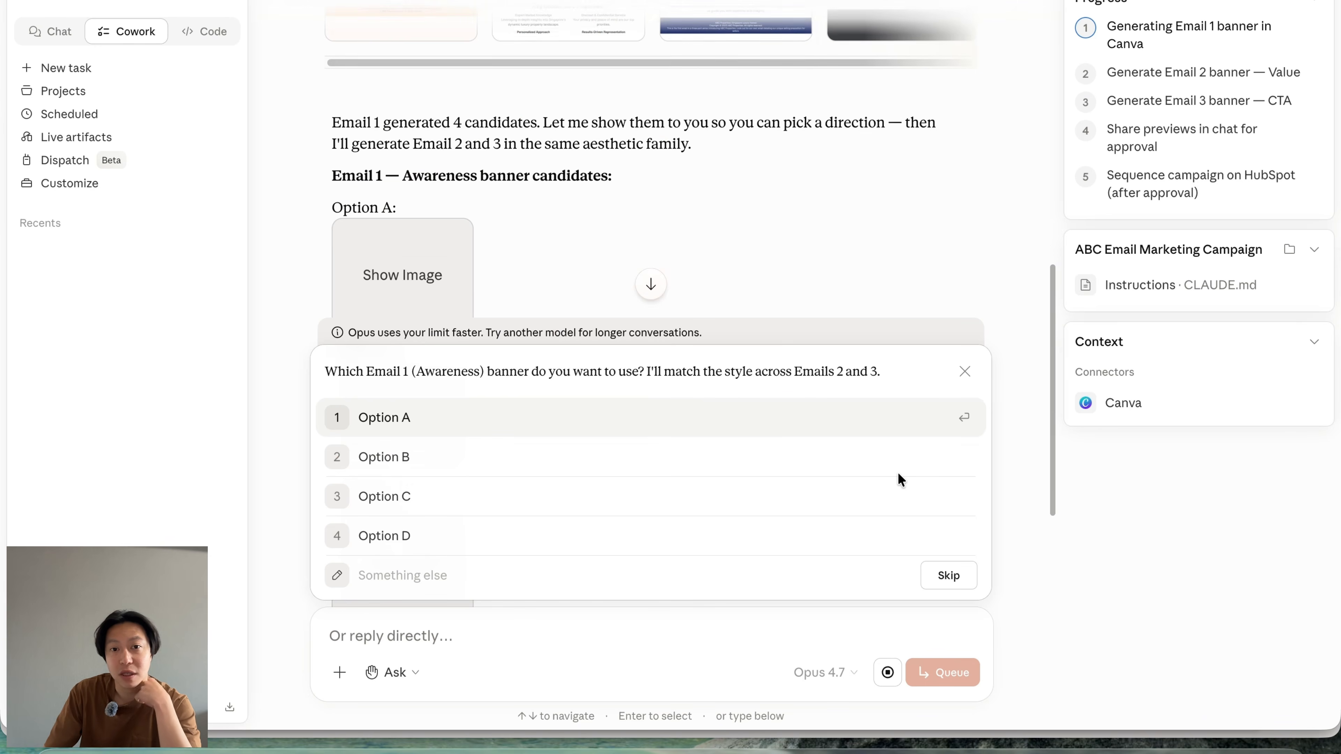
Examine the Email 1 Awareness banner candidates and the accompanying explanation in the chat.
scroll(772, 275, down, 3)
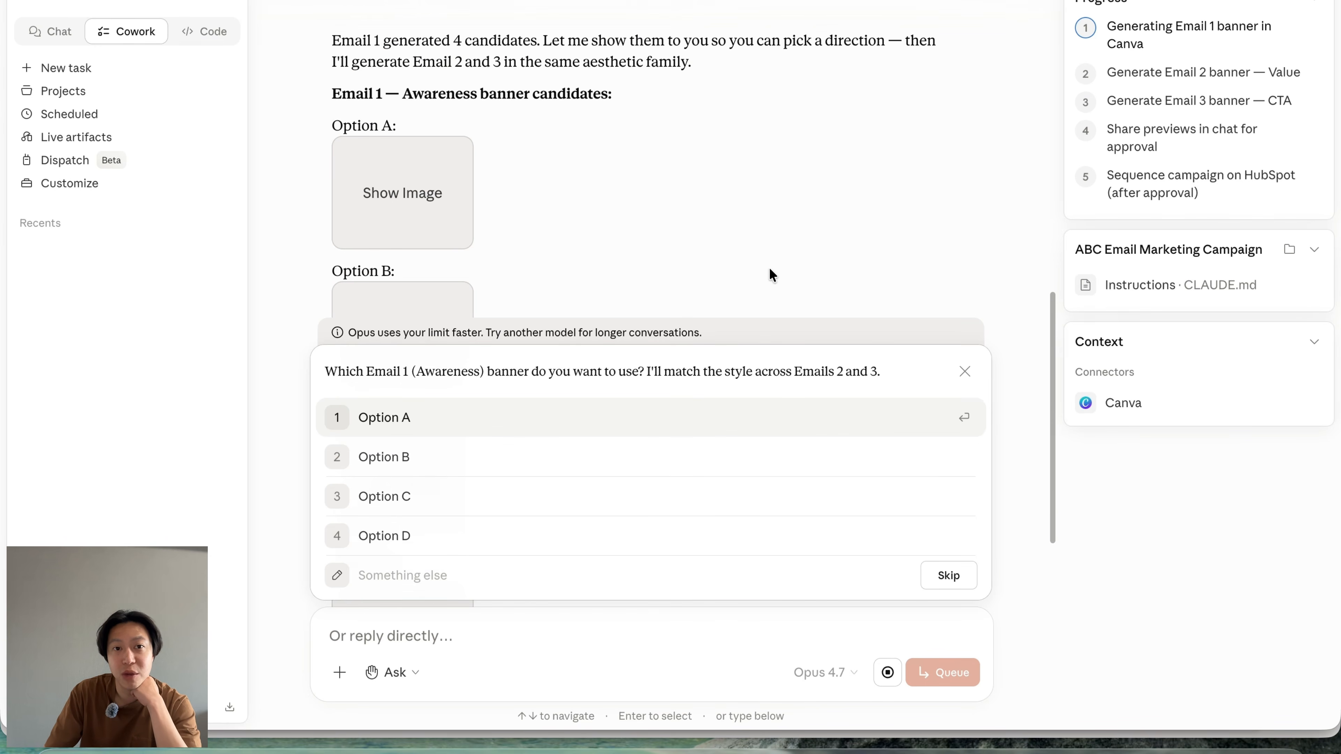
scroll(769, 269, up, 10)
scroll(565, 177, down, 6)
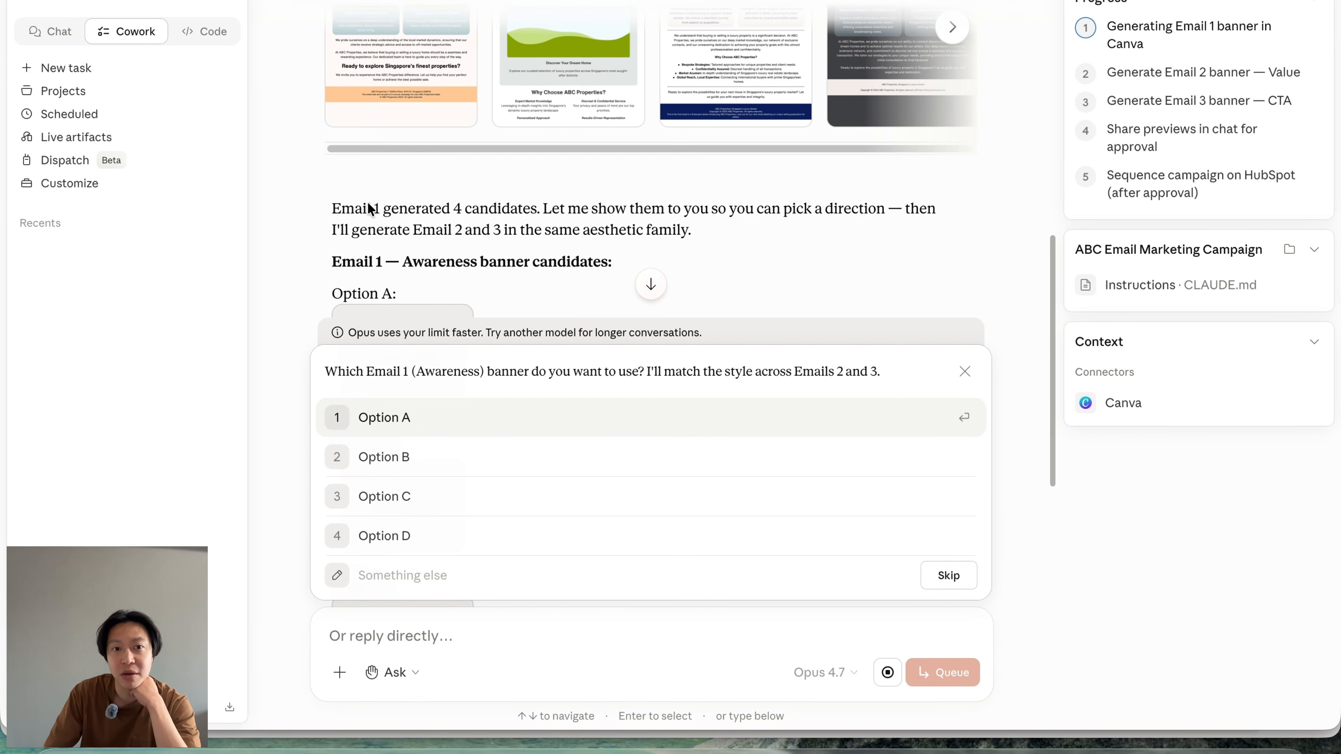
drag(350, 209, 522, 228)
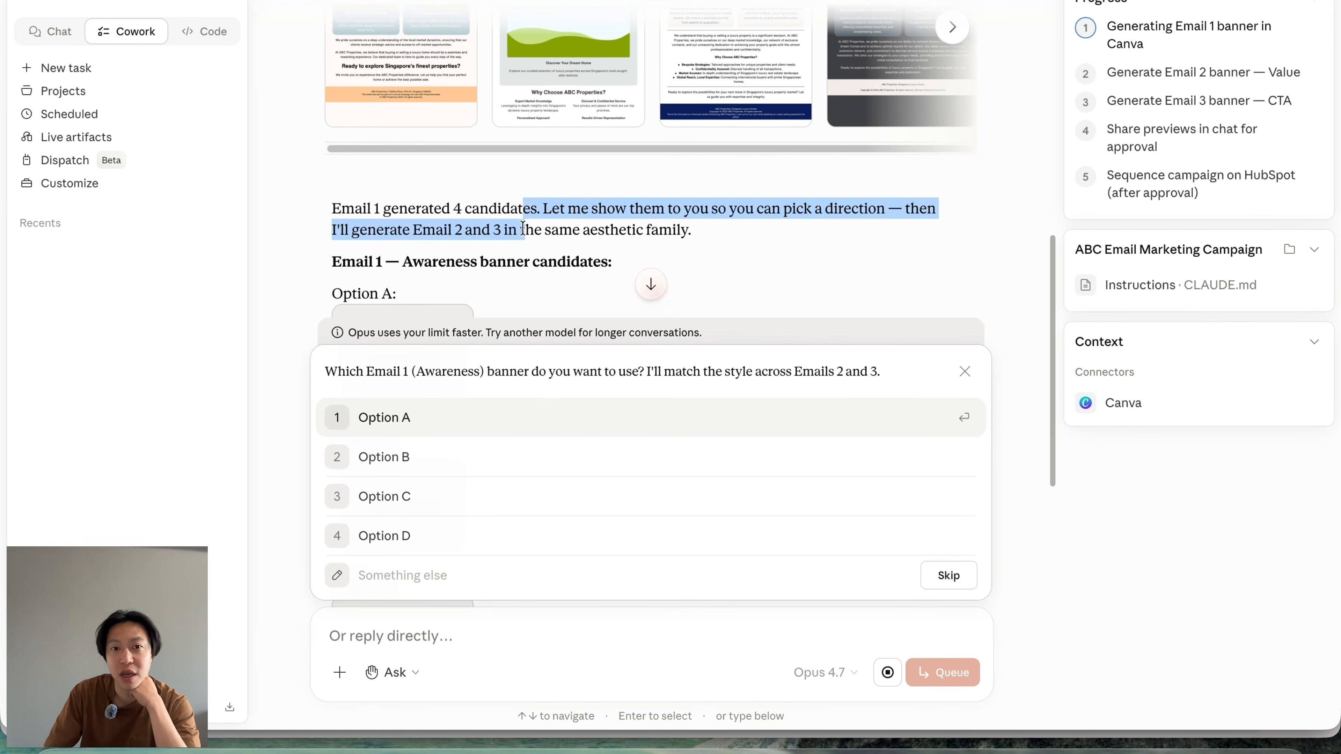
scroll(470, 267, down, 3)
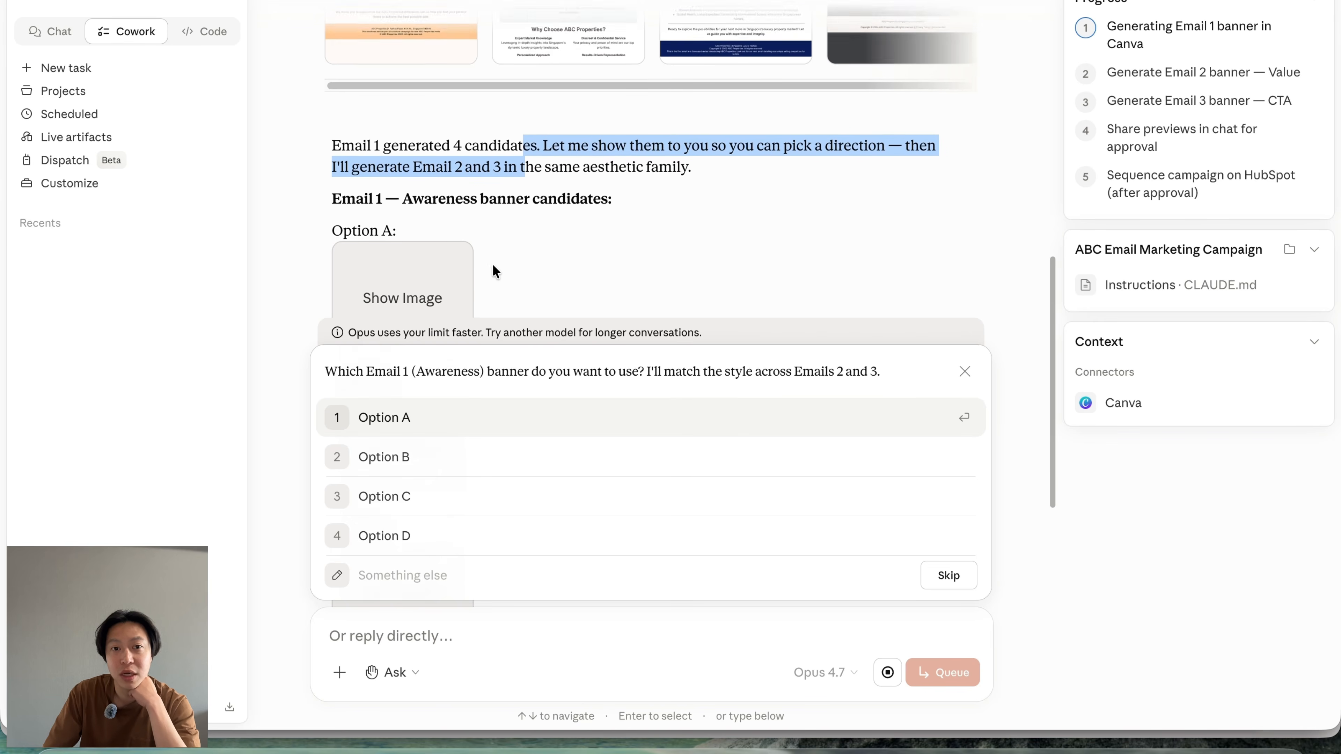
scroll(493, 264, down, 1)
drag(455, 168, 561, 231)
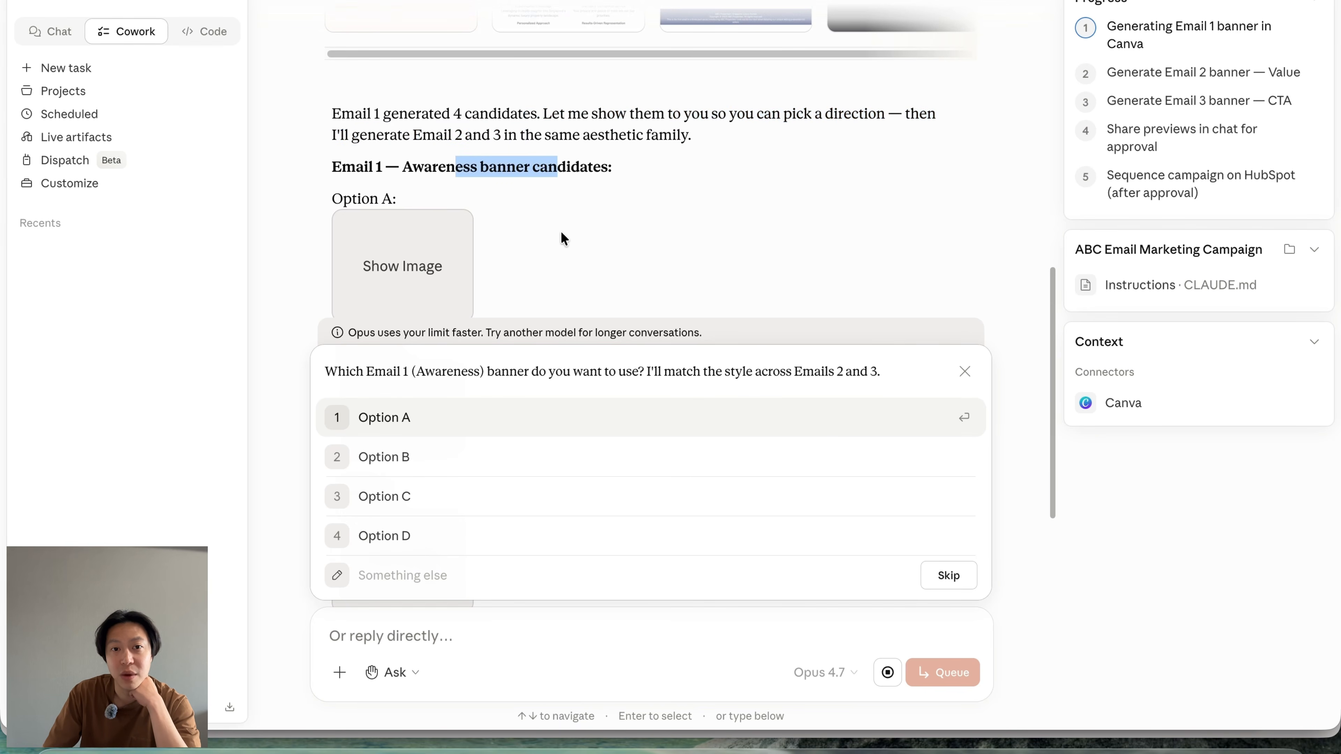
scroll(561, 231, down, 5)
Preview the Option A banner image in the browser and choose Option A as the Email 1 Awareness banner.
click(384, 132)
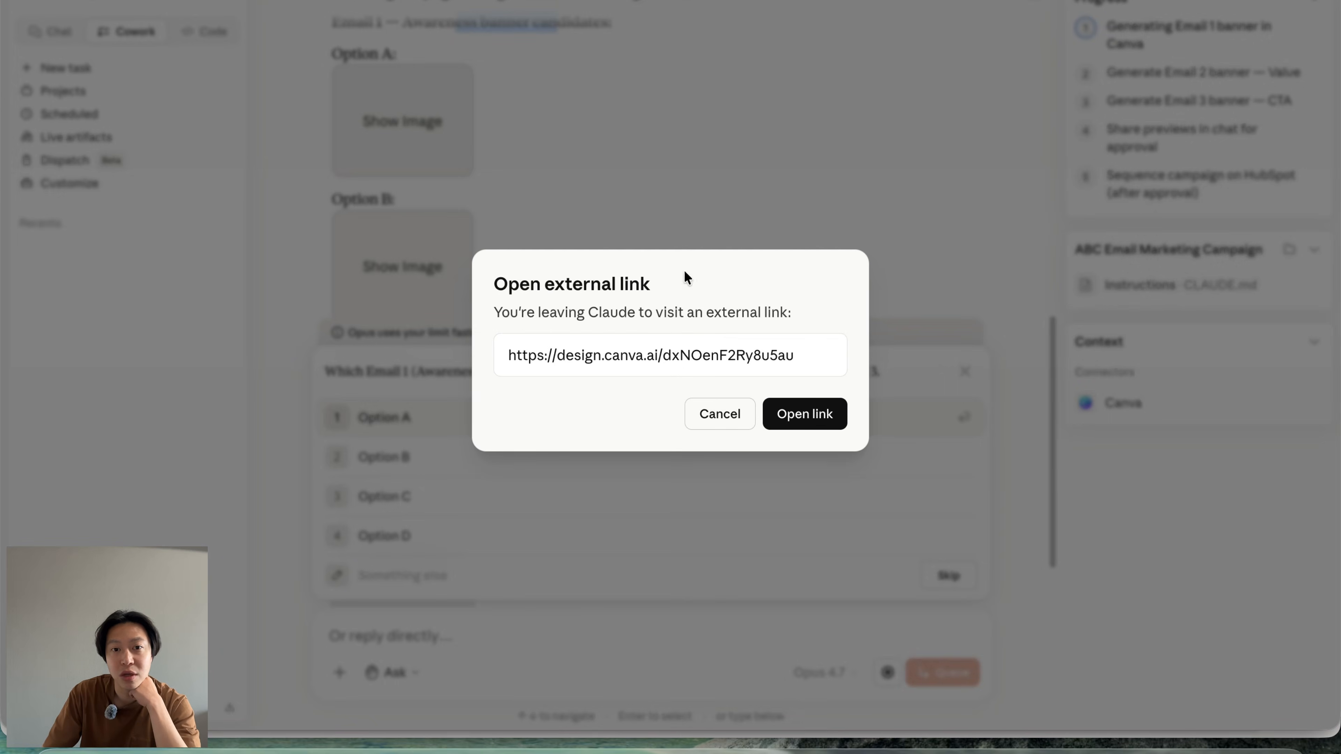
key(Escape)
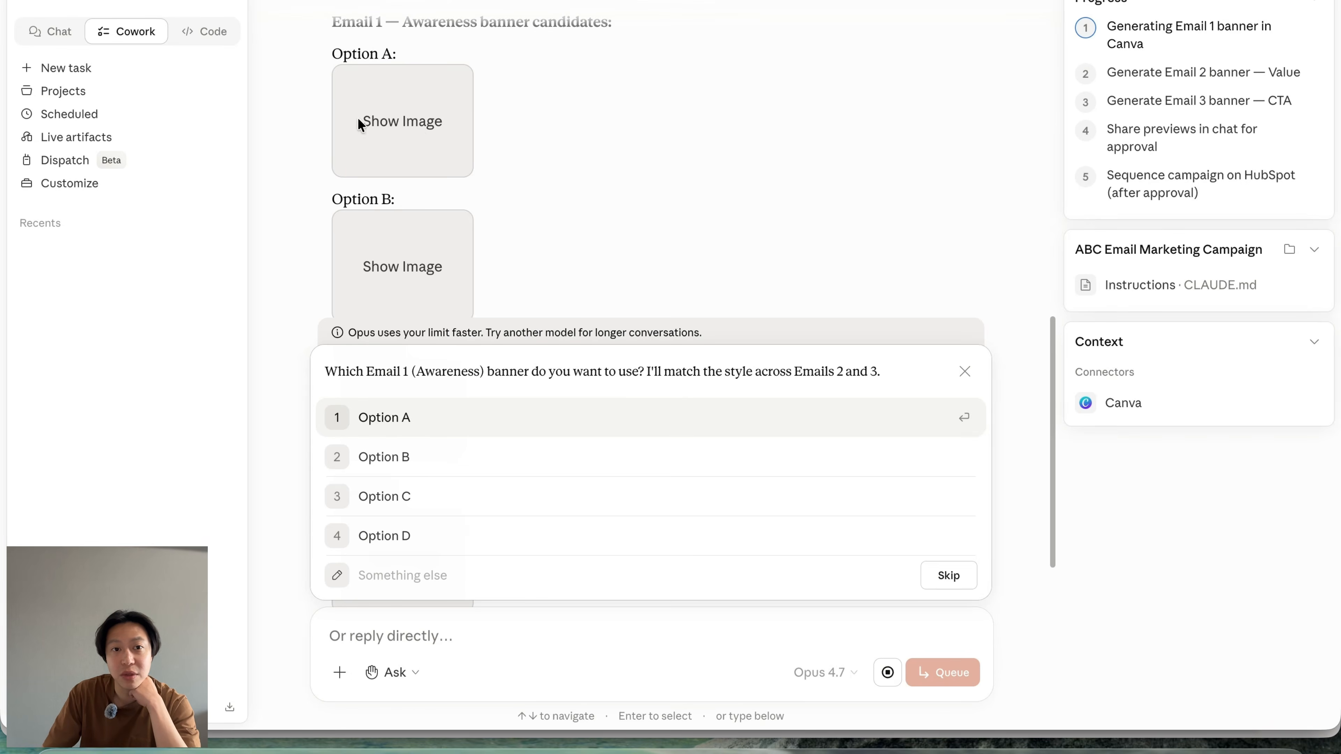
click(421, 130)
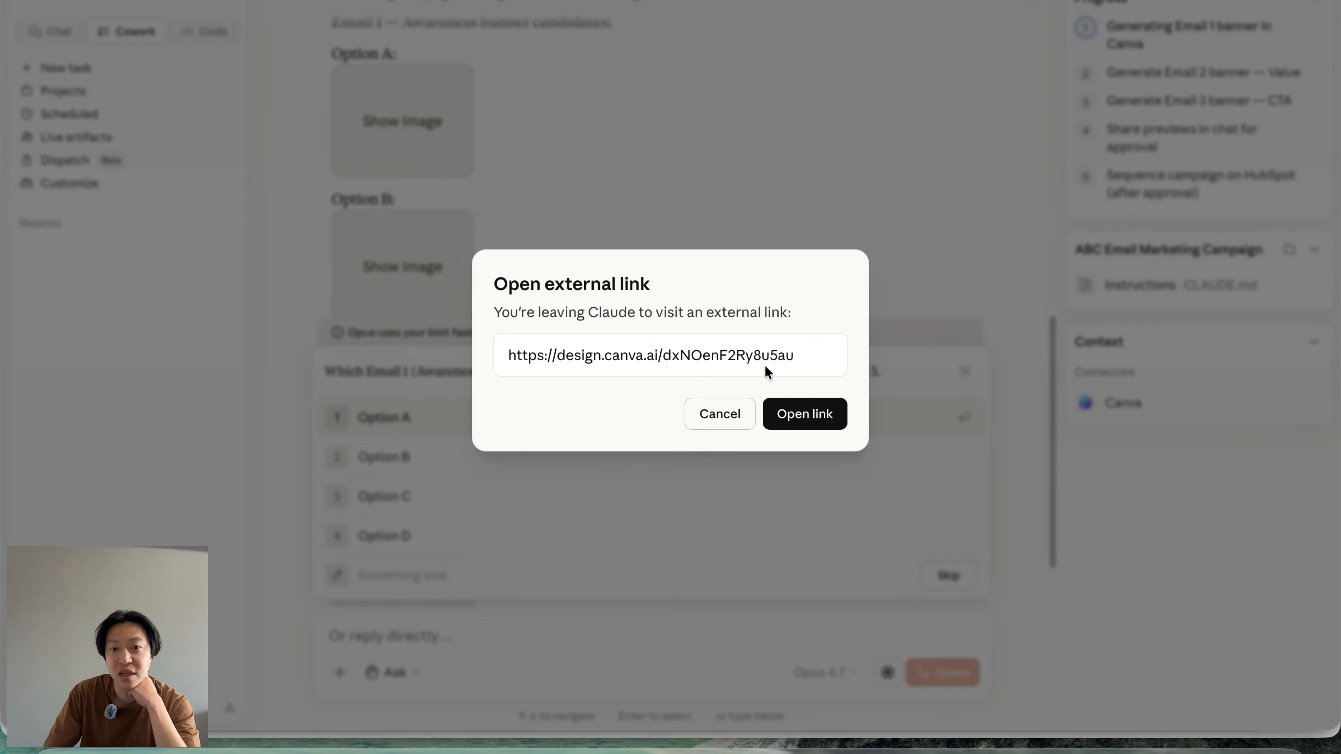
click(804, 413)
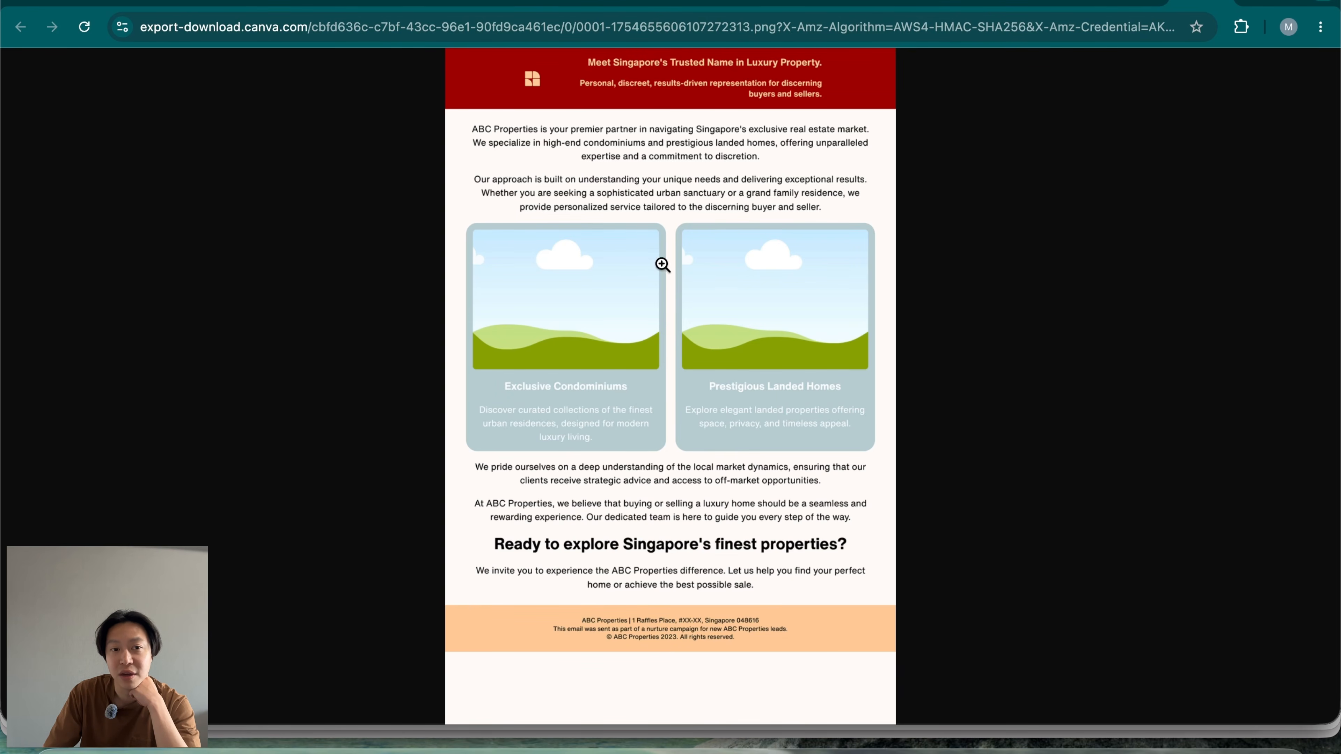
click(744, 752)
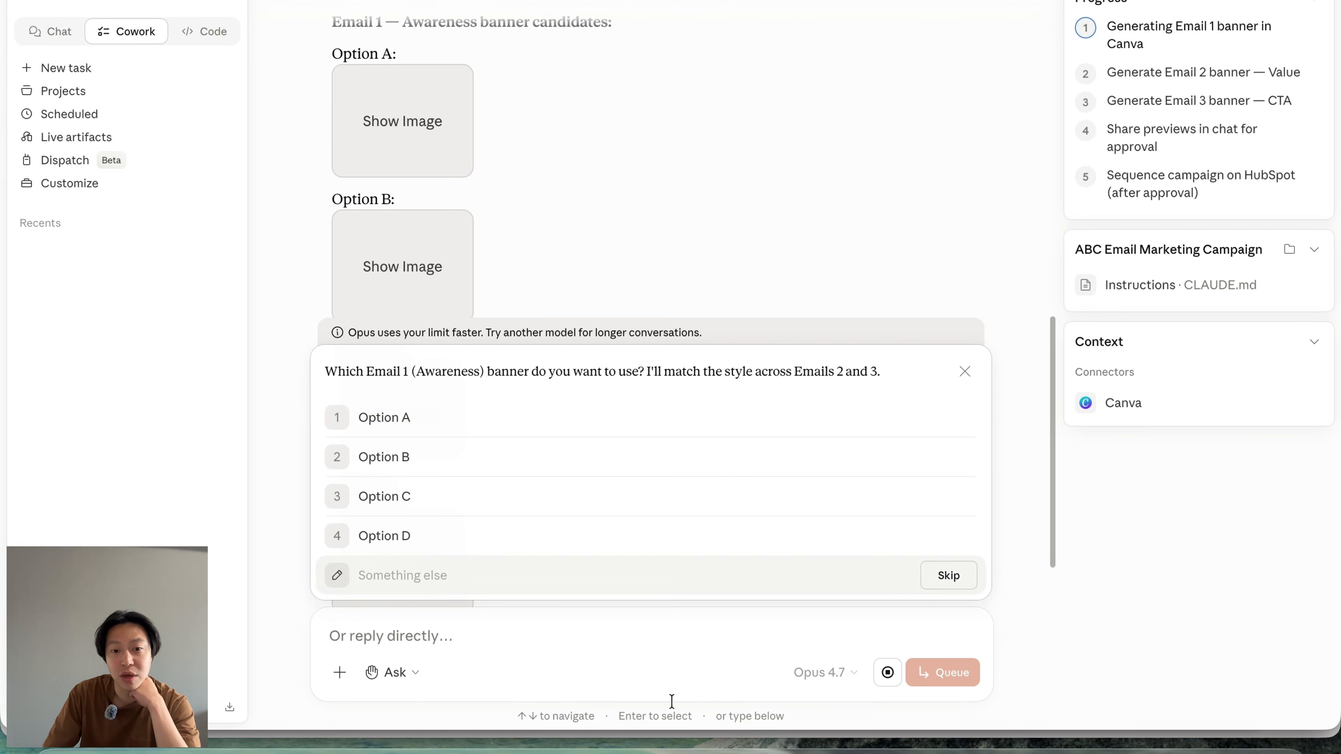
click(483, 413)
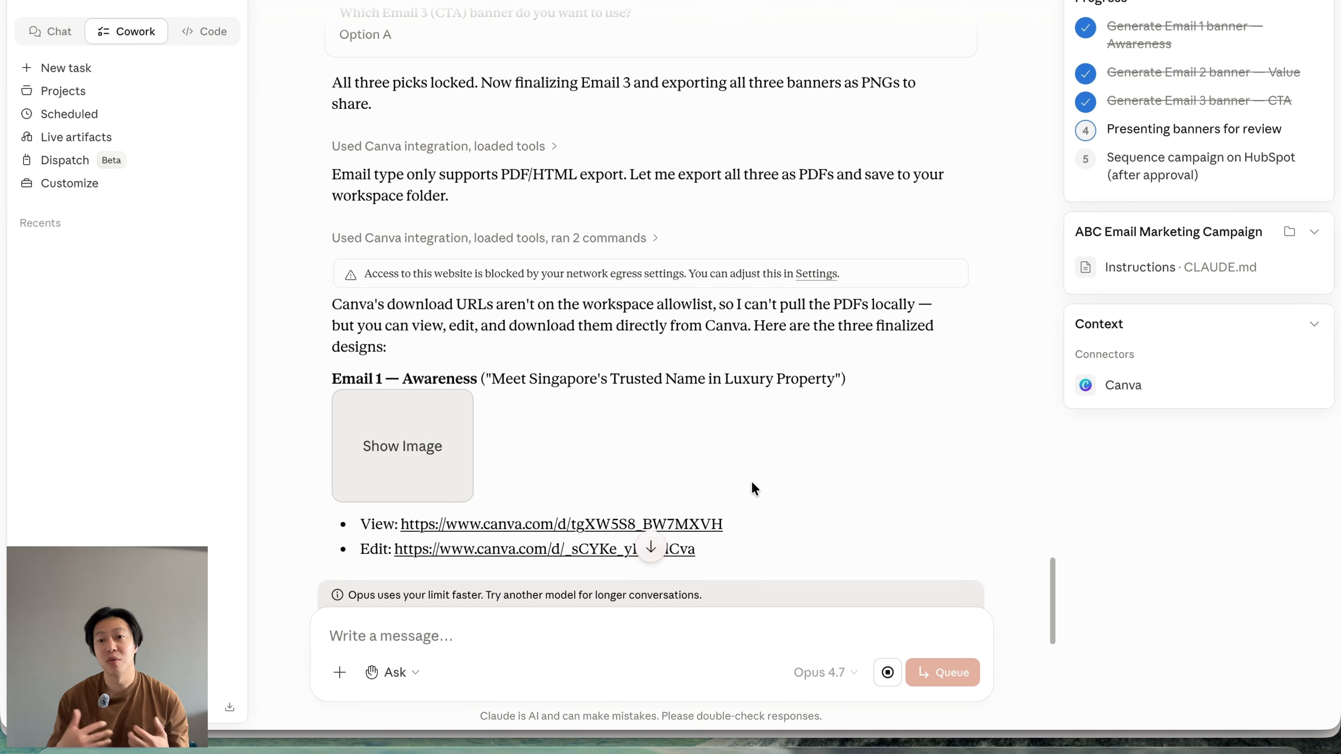
Find the finalized Email 2 Value banner in the chat, open its view link in Canva and read the whole email design.
scroll(543, 305, up, 6)
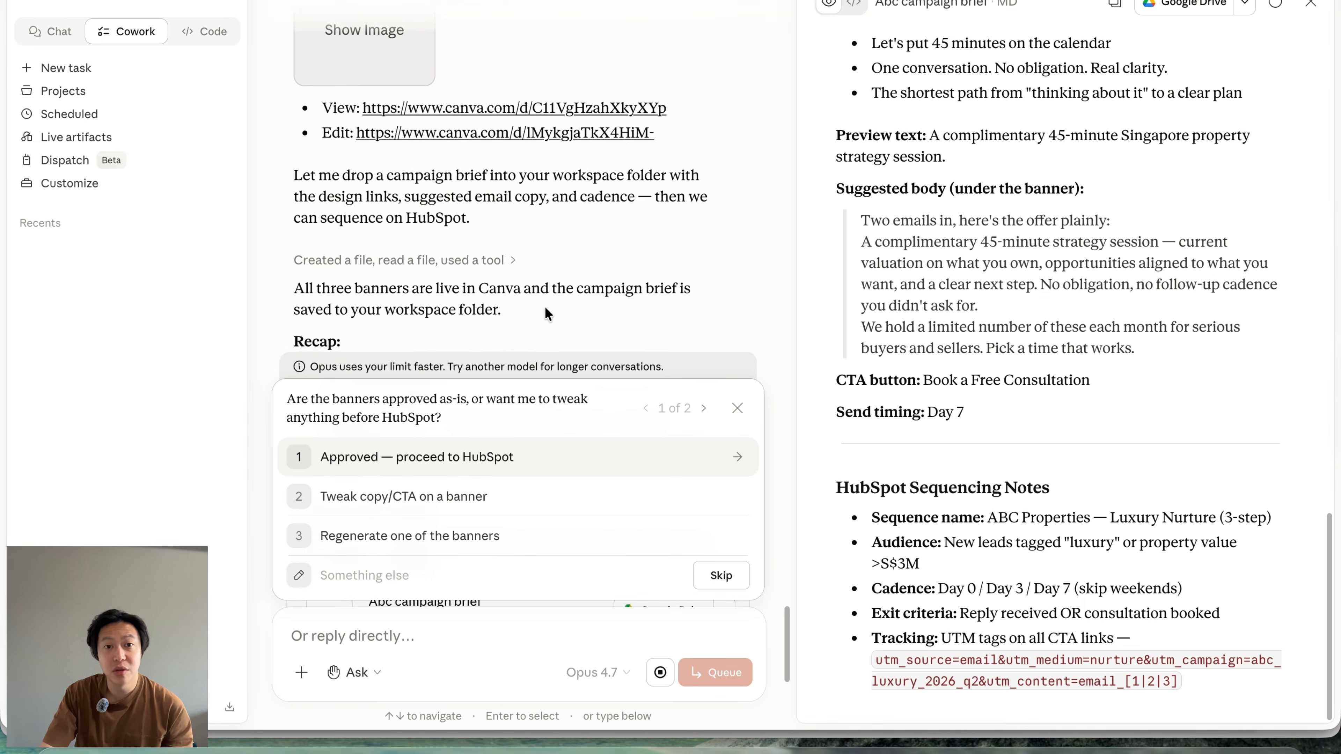
scroll(546, 301, up, 3)
scroll(547, 297, down, 5)
scroll(548, 295, up, 5)
scroll(573, 287, down, 3)
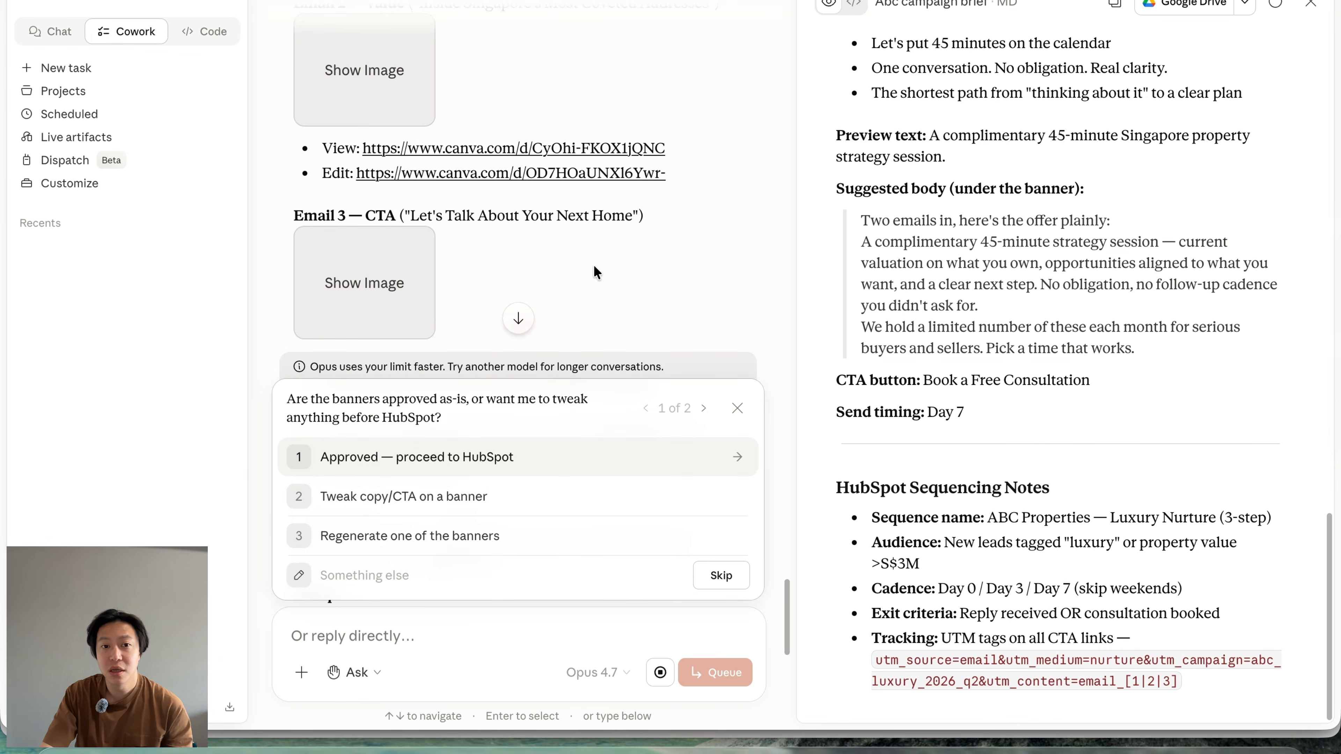
click(494, 149)
click(801, 413)
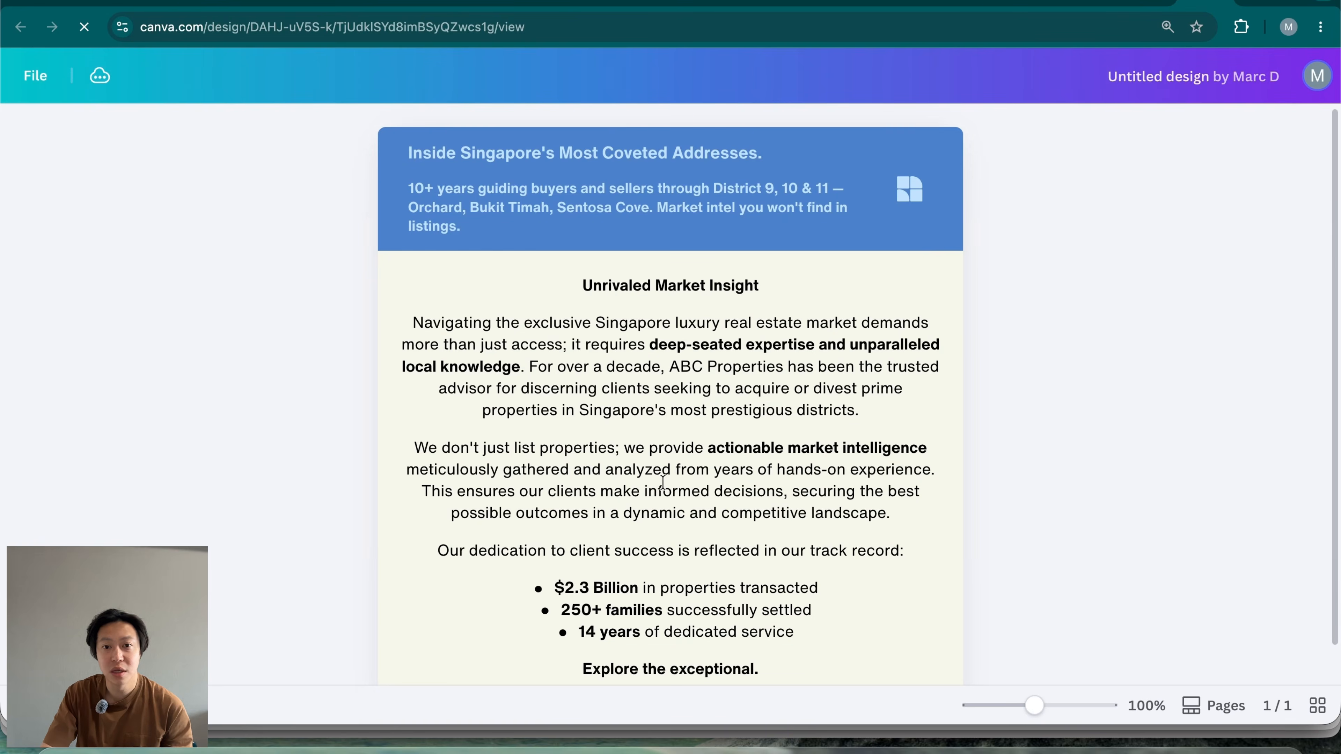
scroll(671, 476, down, 4)
scroll(671, 476, up, 4)
scroll(672, 476, up, 2)
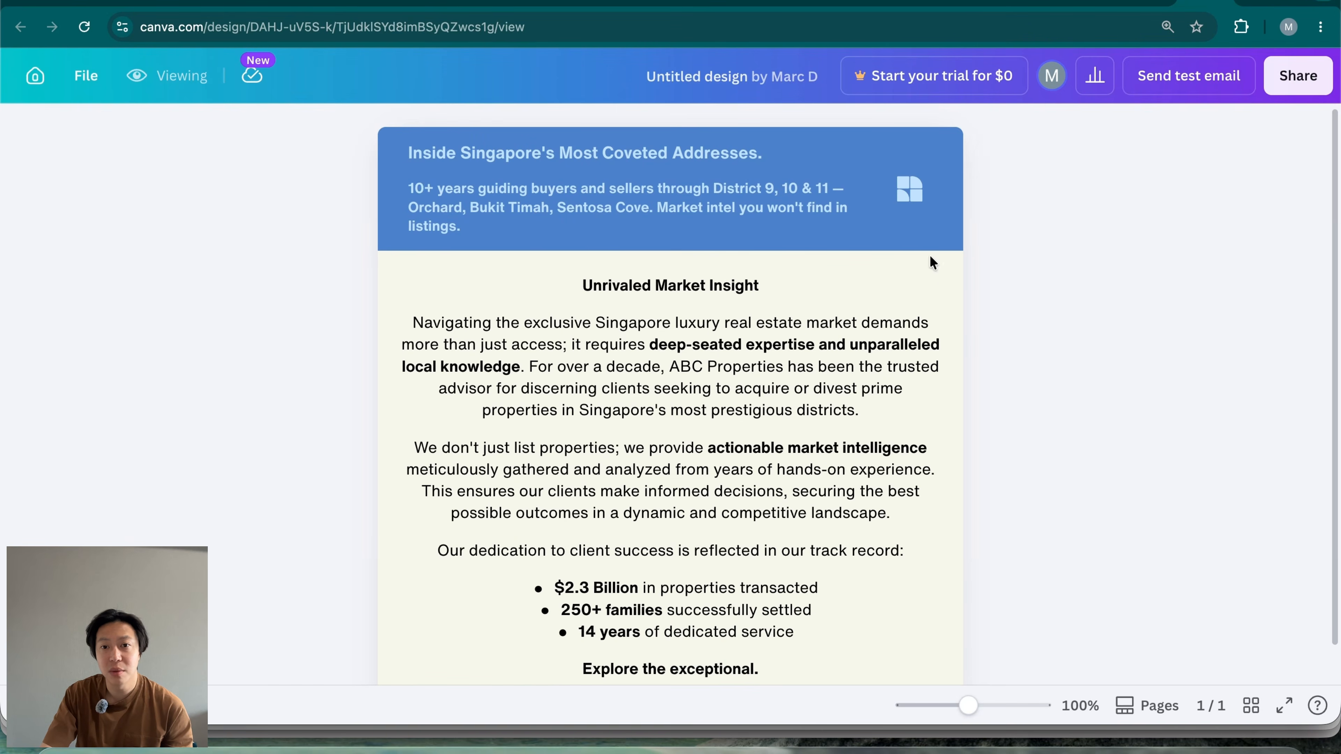
scroll(928, 260, down, 2)
scroll(854, 487, down, 2)
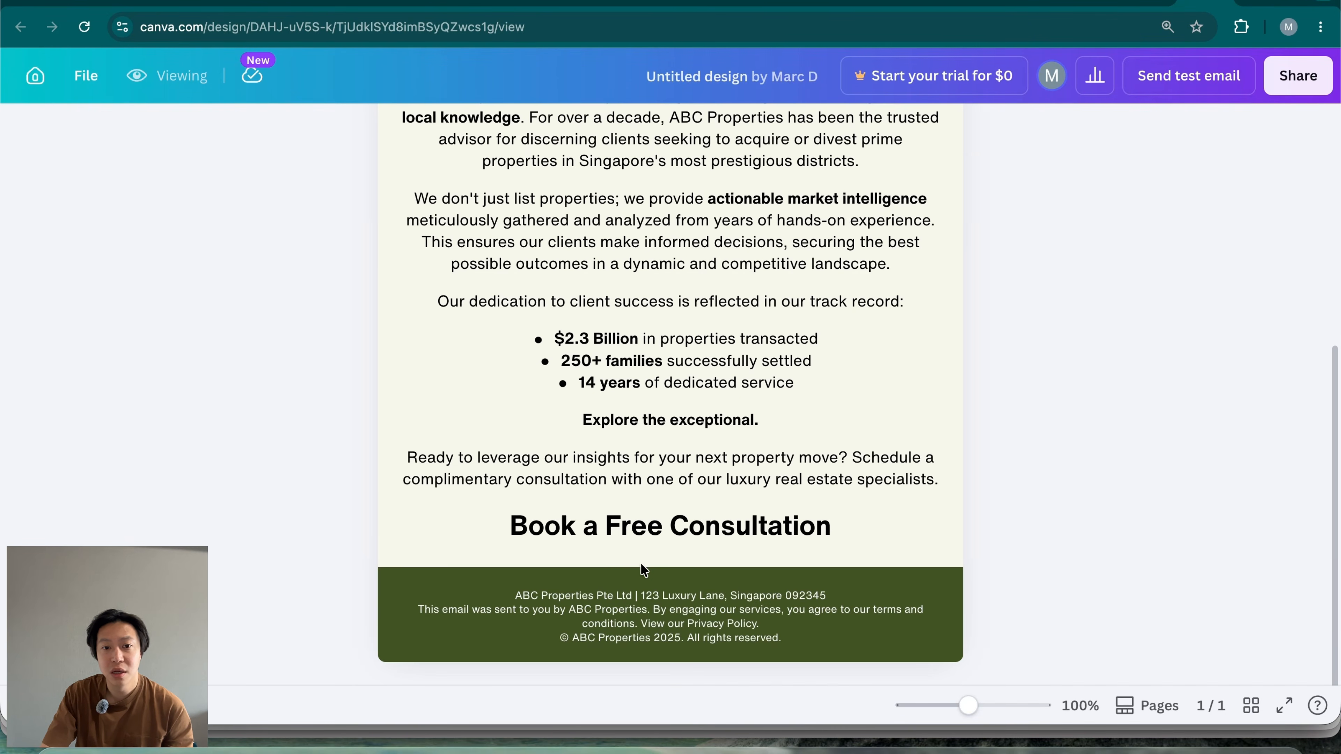
scroll(856, 479, up, 4)
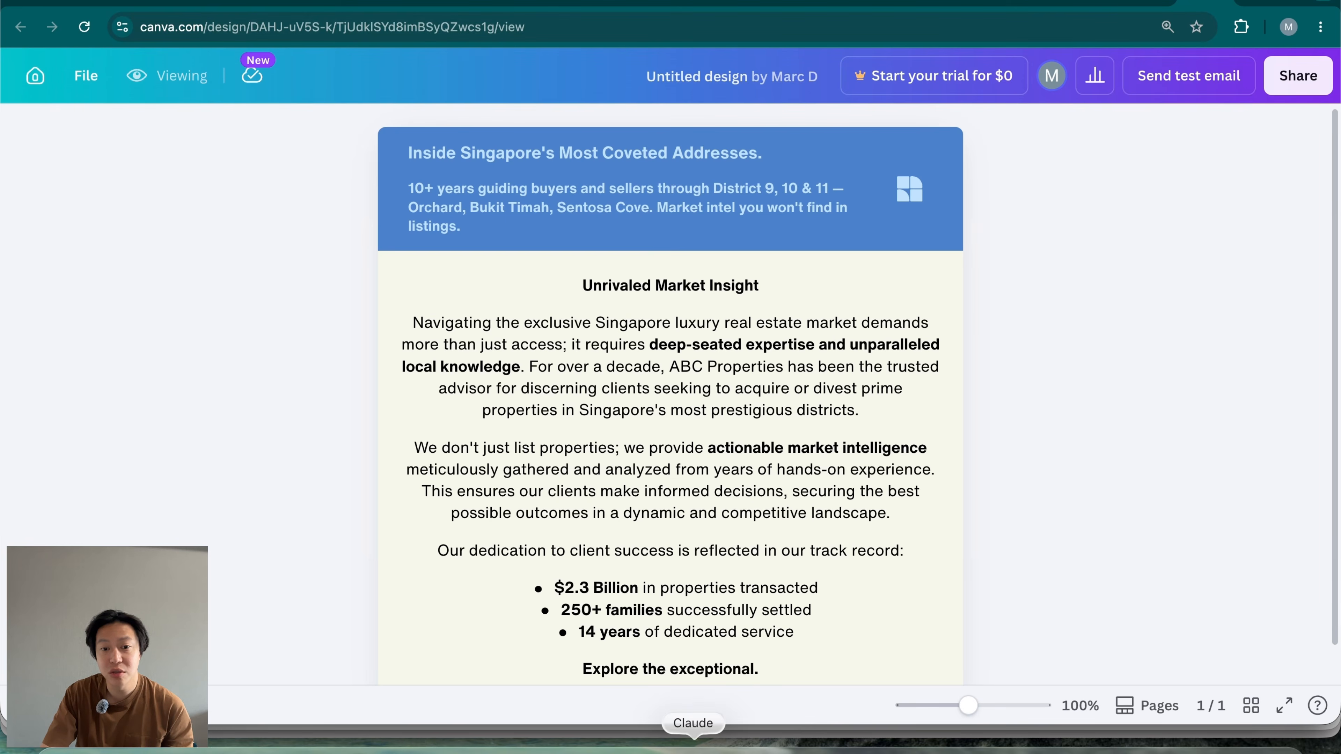
Return to Claude, open the Email 1 Awareness banner's view link in Canva and examine its copy and image placeholders.
click(693, 749)
scroll(537, 181, up, 5)
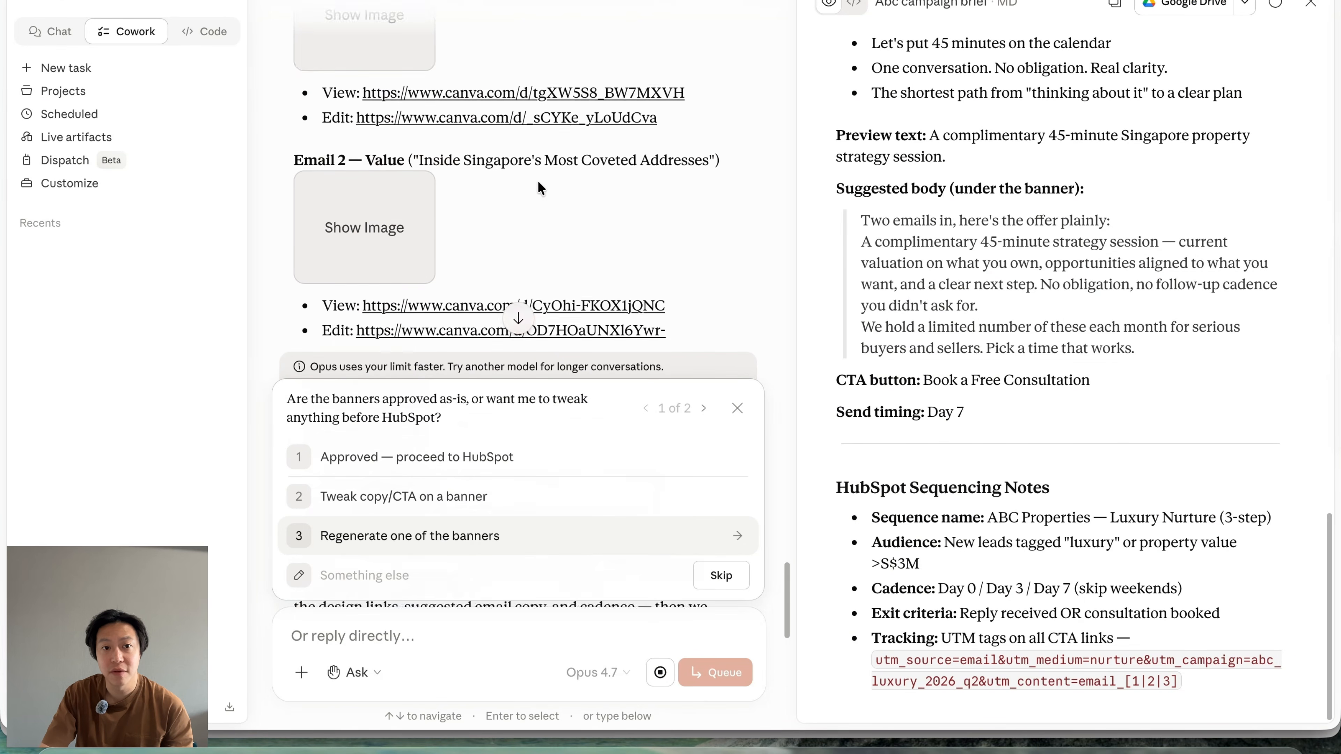
click(519, 233)
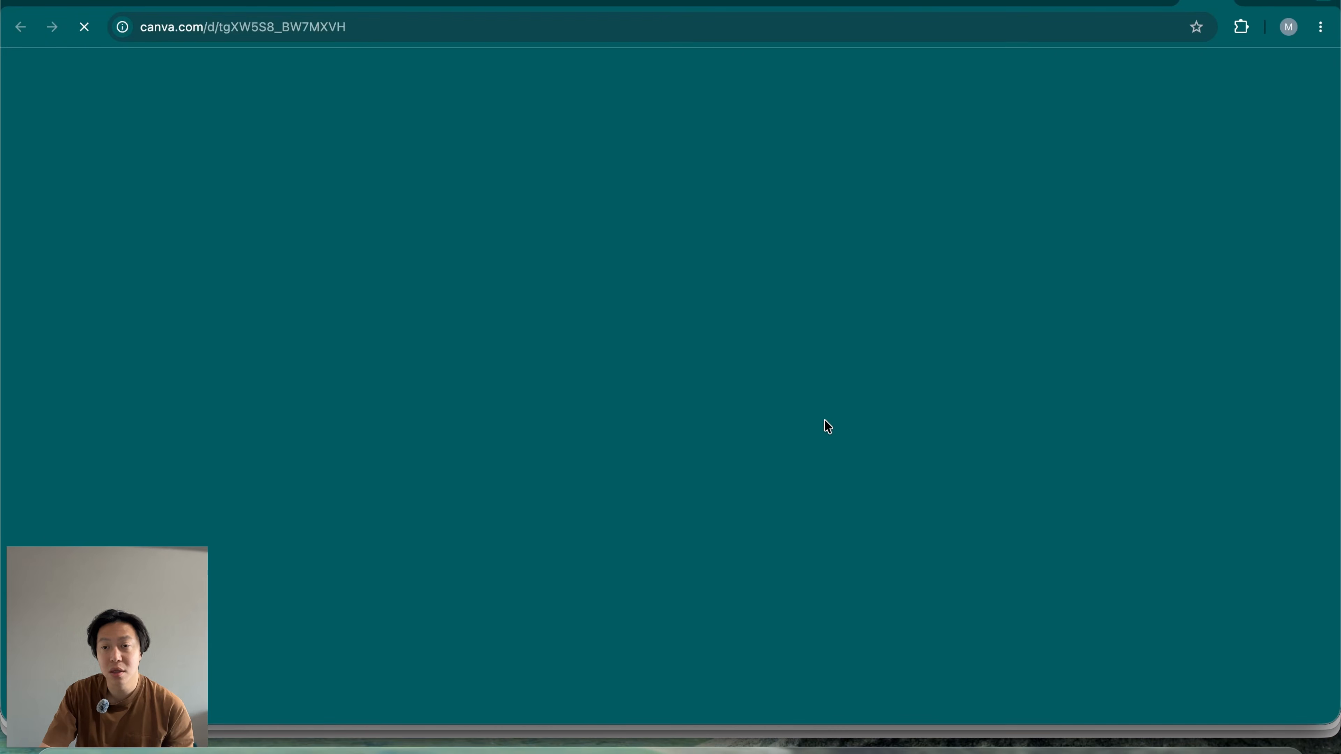
scroll(413, 503, down, 10)
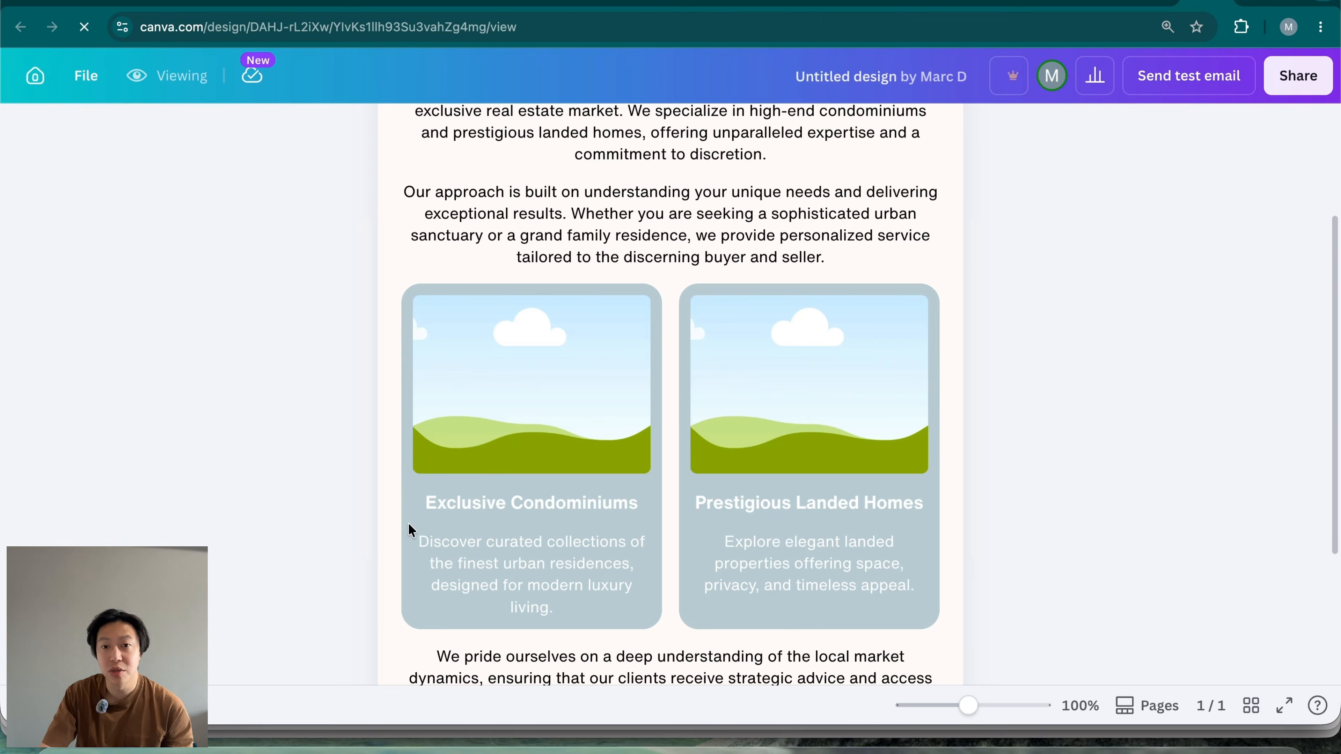
scroll(489, 538, up, 10)
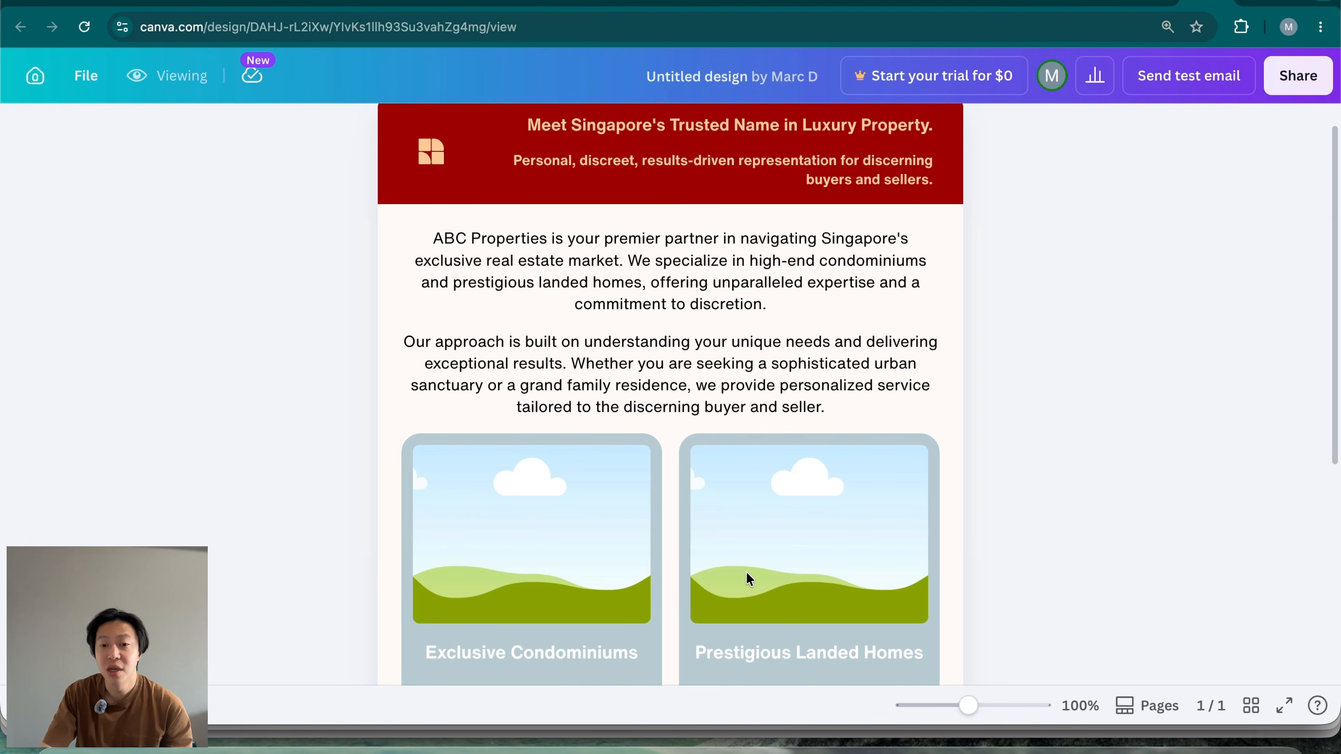
scroll(745, 575, down, 6)
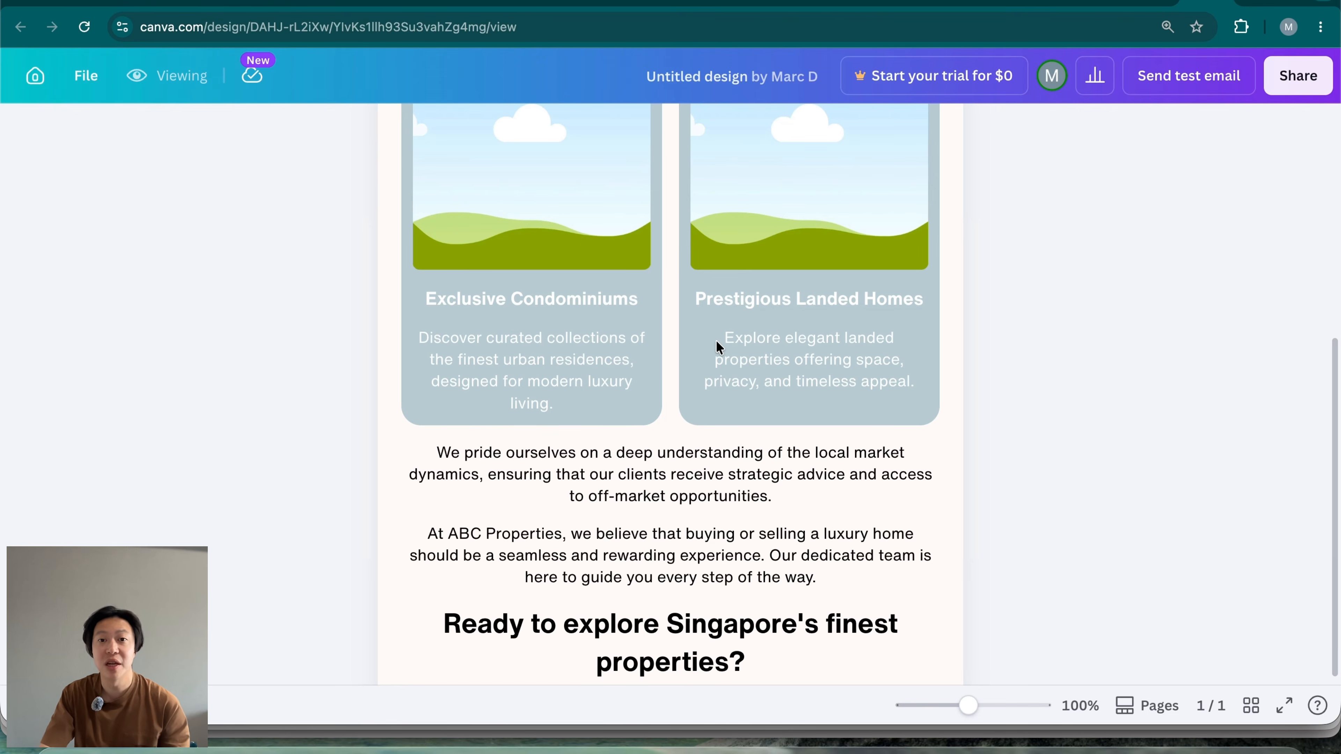
scroll(710, 413, up, 3)
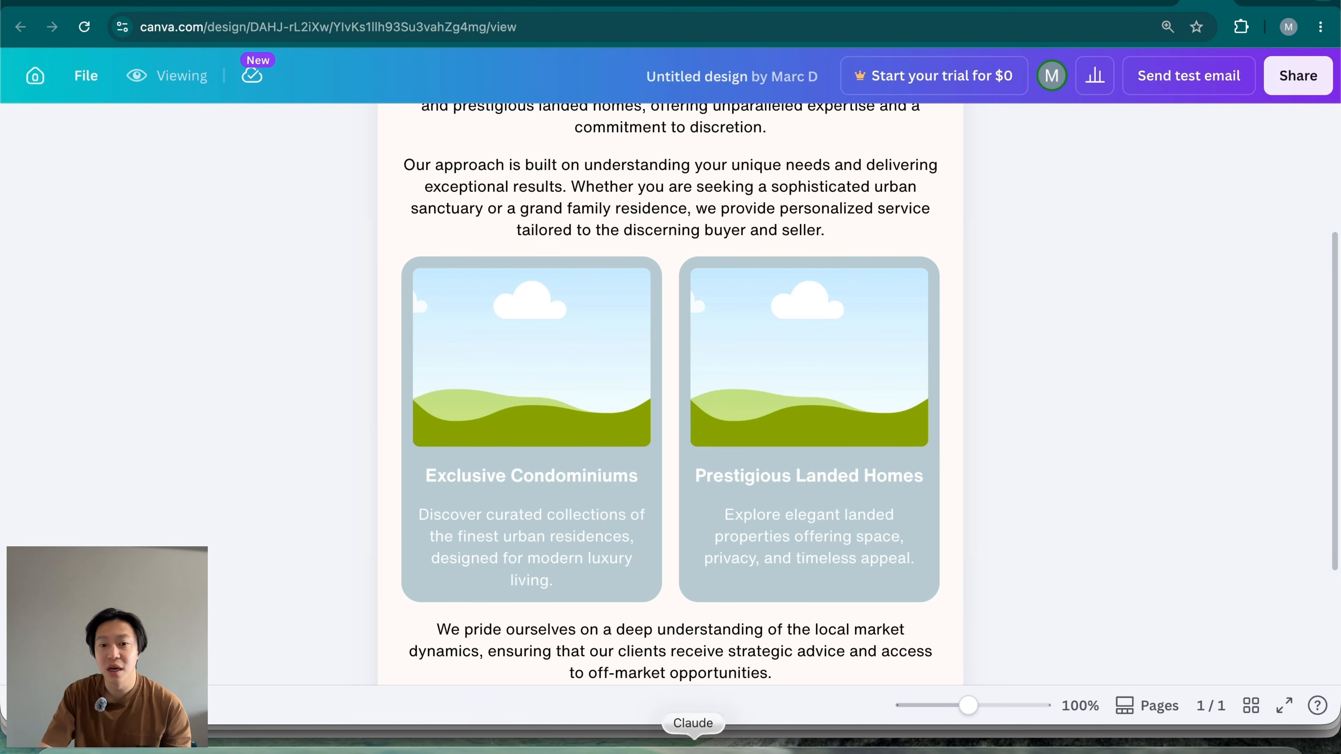
Open the Email 3 CTA banner's view link from Claude, examine the full design in Canva, and return to Claude.
click(688, 742)
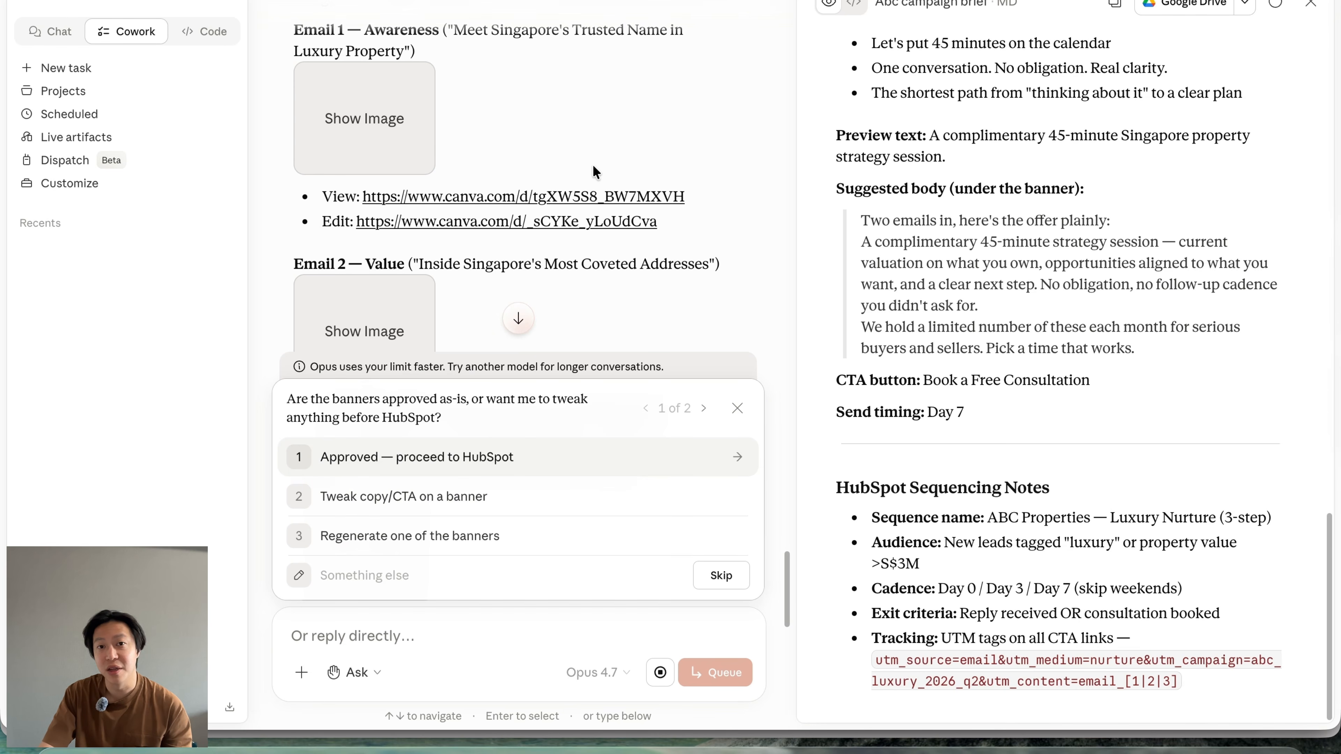
scroll(600, 253, down, 8)
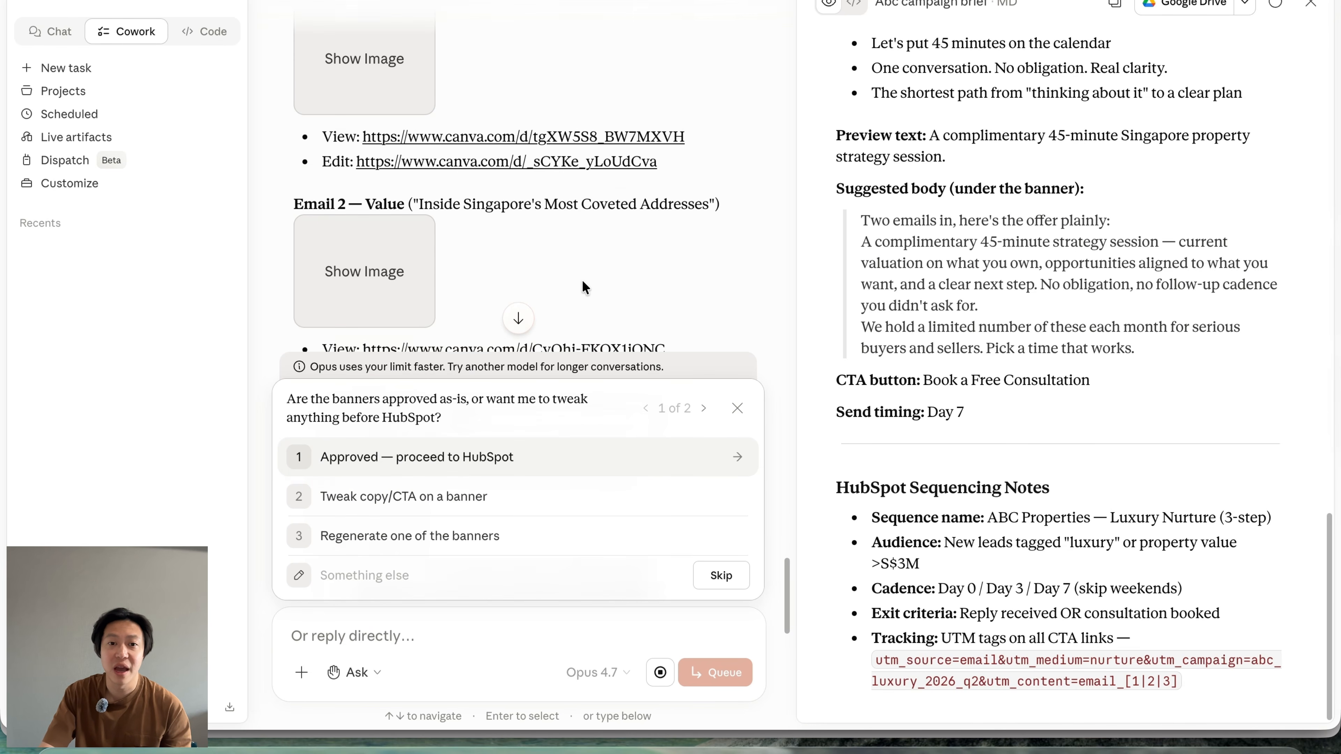
click(539, 183)
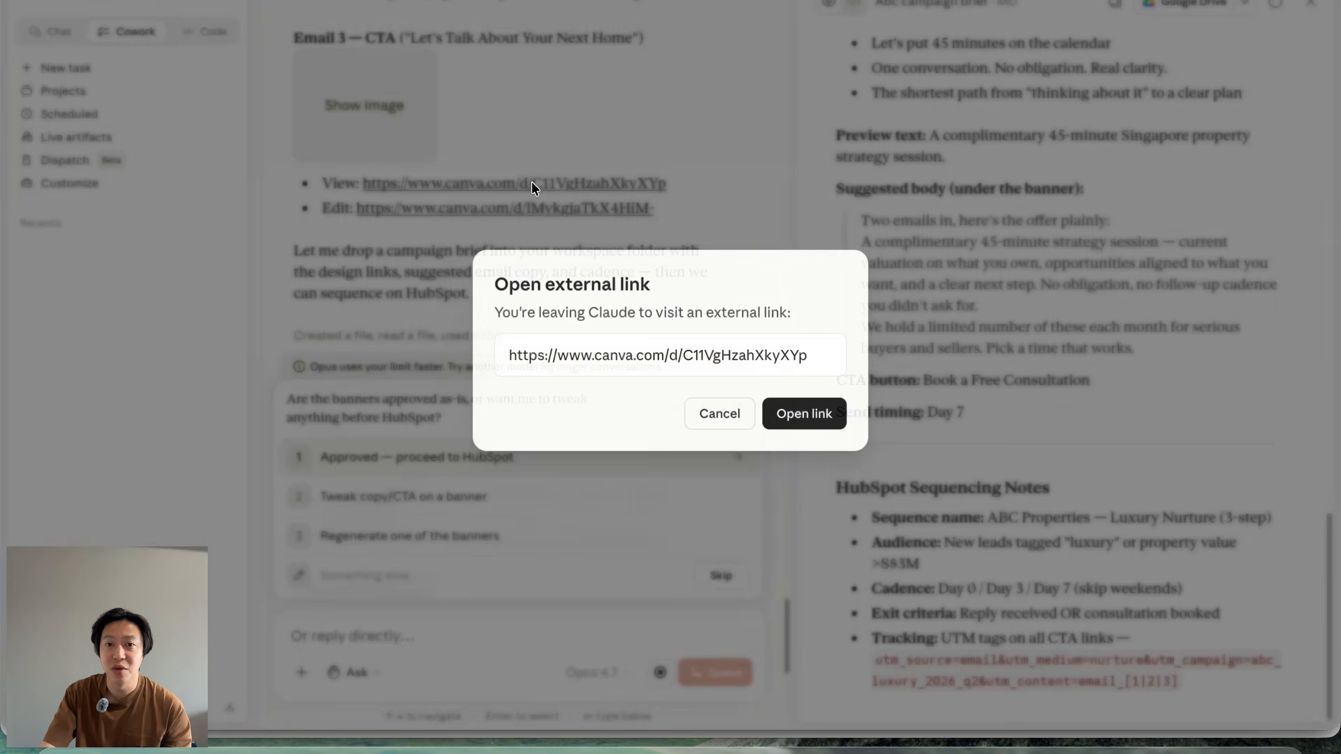
click(804, 413)
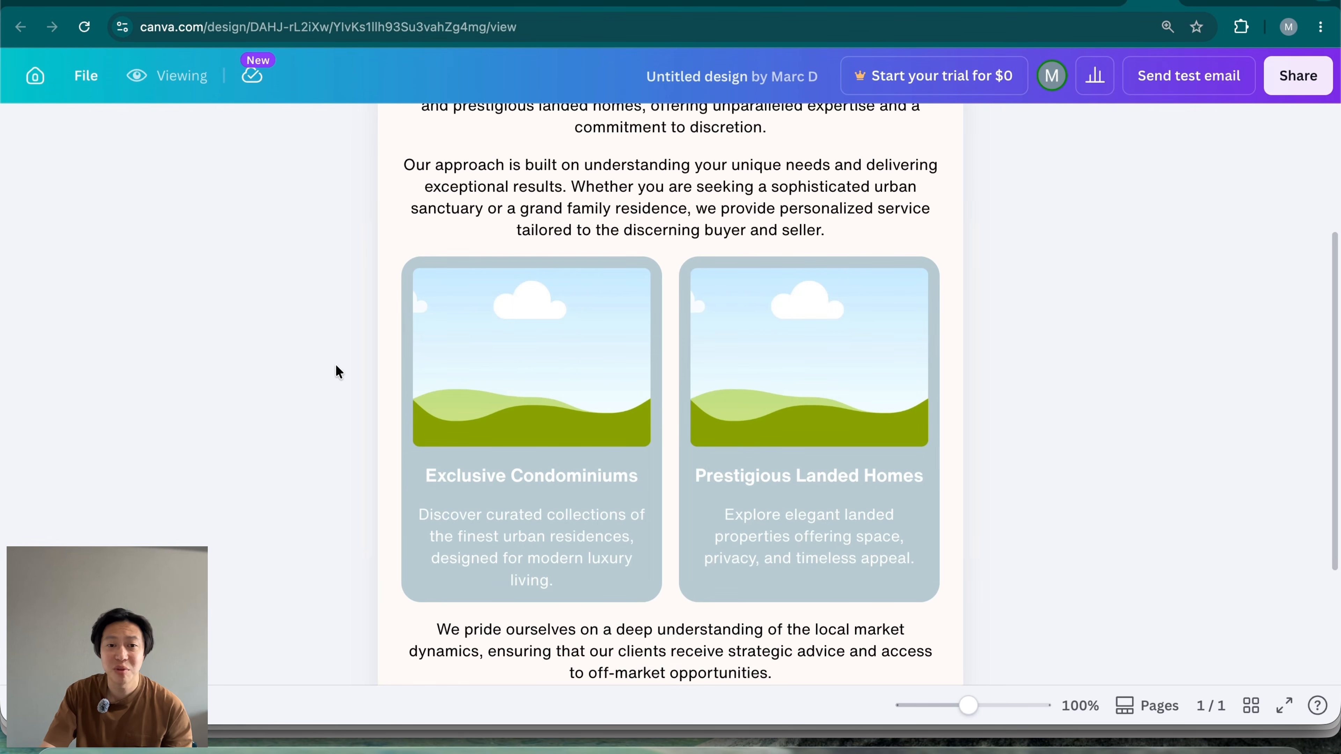
scroll(528, 414, up, 4)
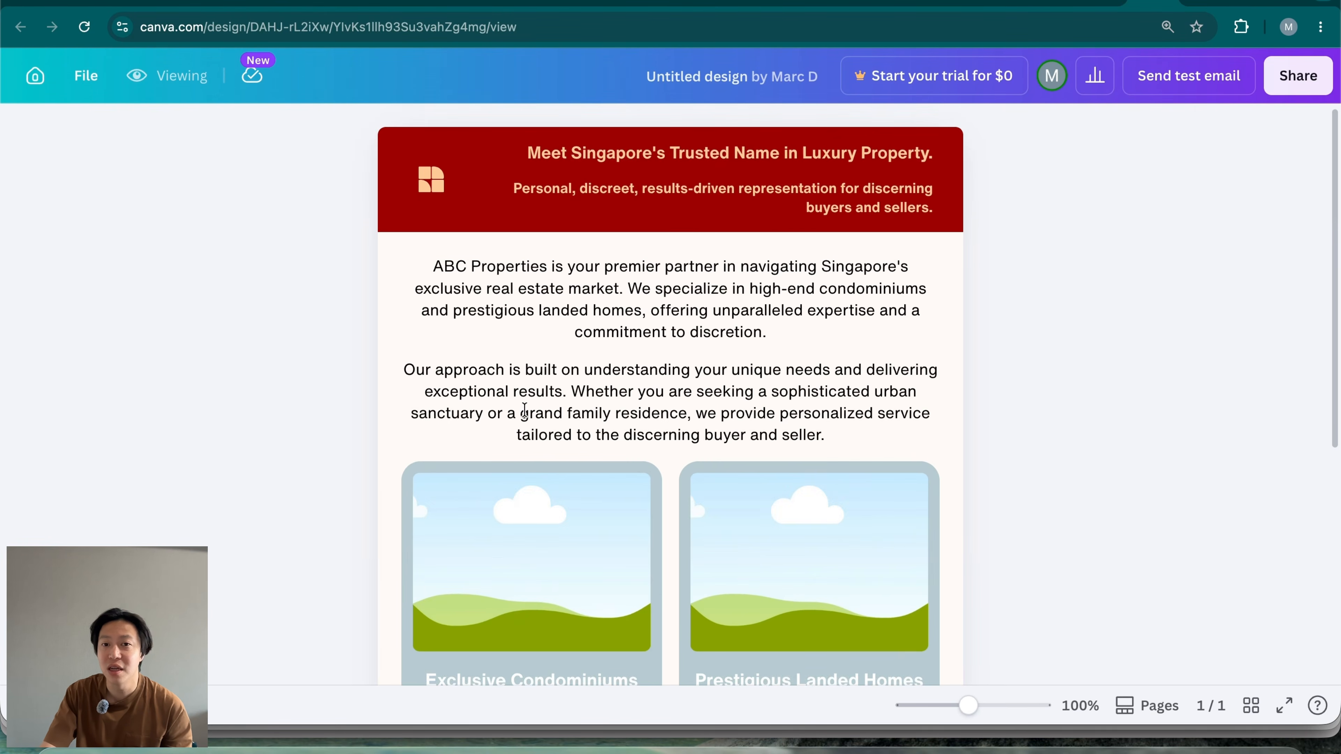
scroll(514, 437, down, 3)
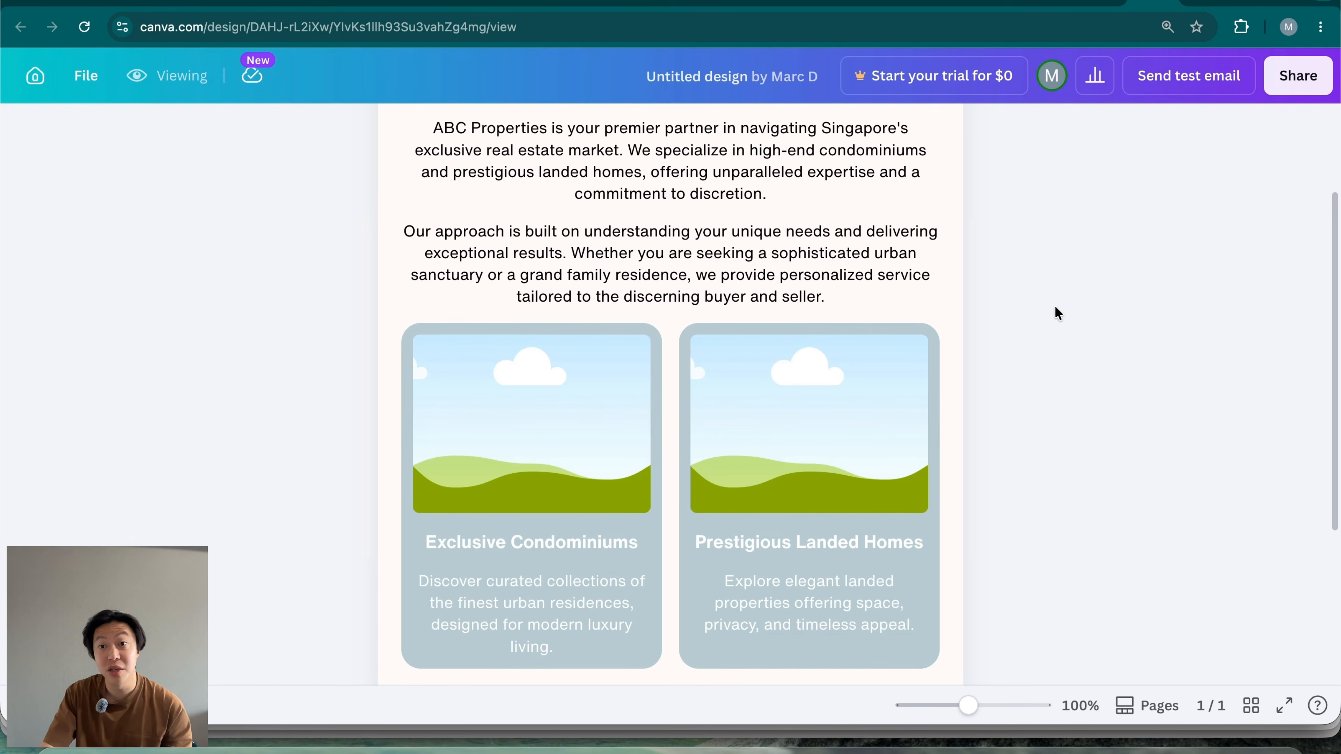
click(1198, 2)
scroll(964, 446, down, 5)
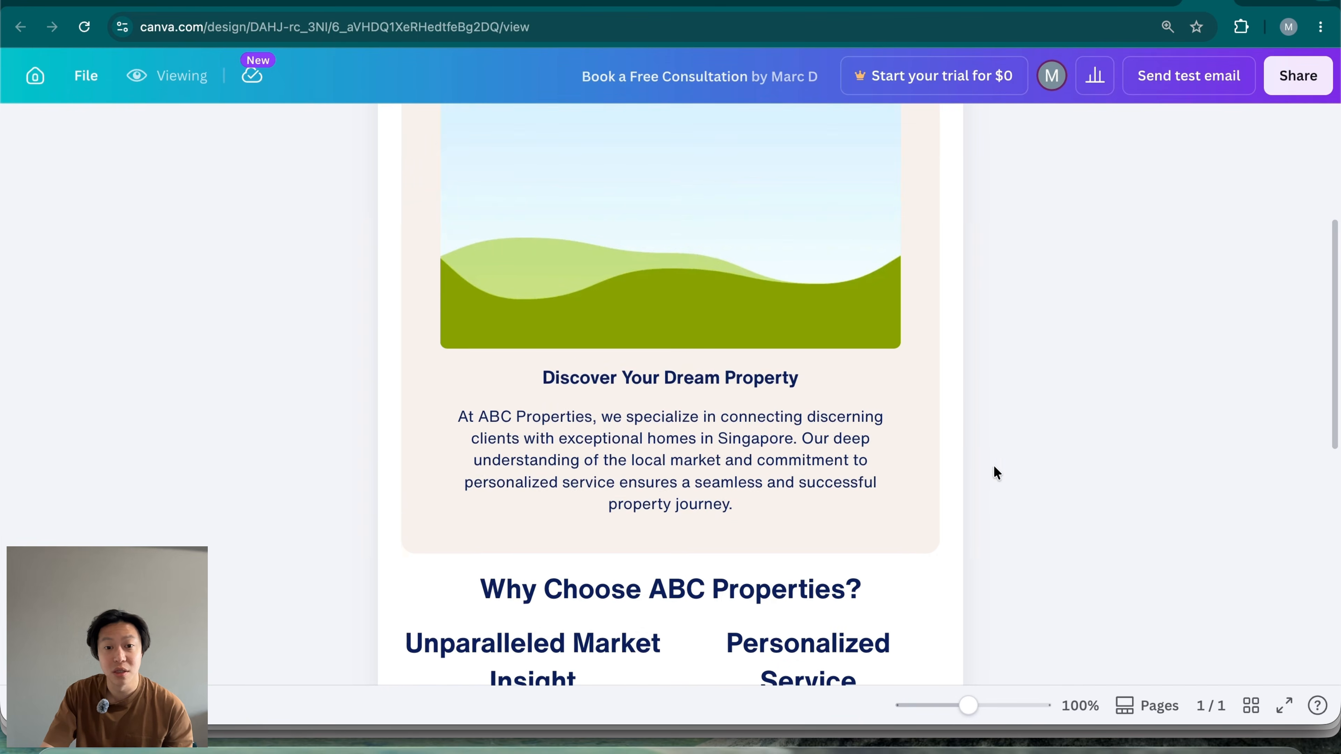
scroll(913, 500, down, 6)
scroll(775, 324, down, 6)
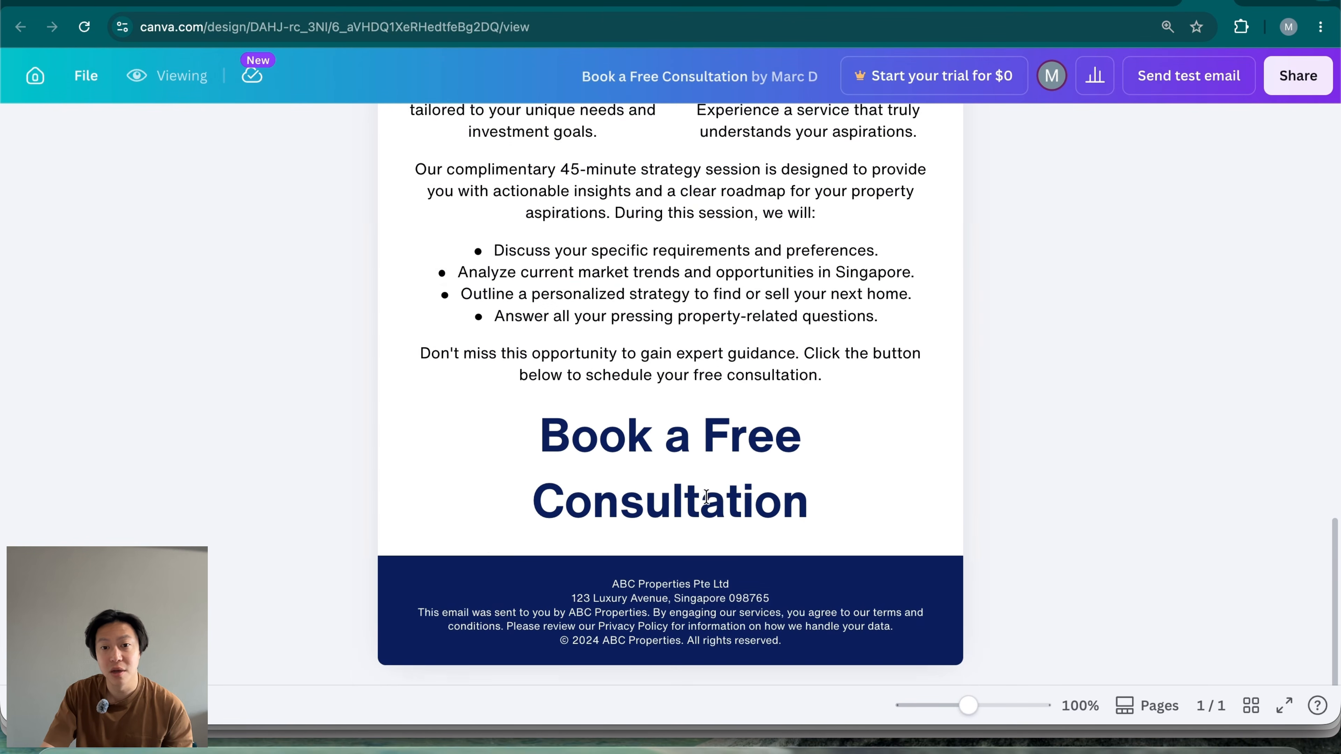
scroll(717, 506, up, 15)
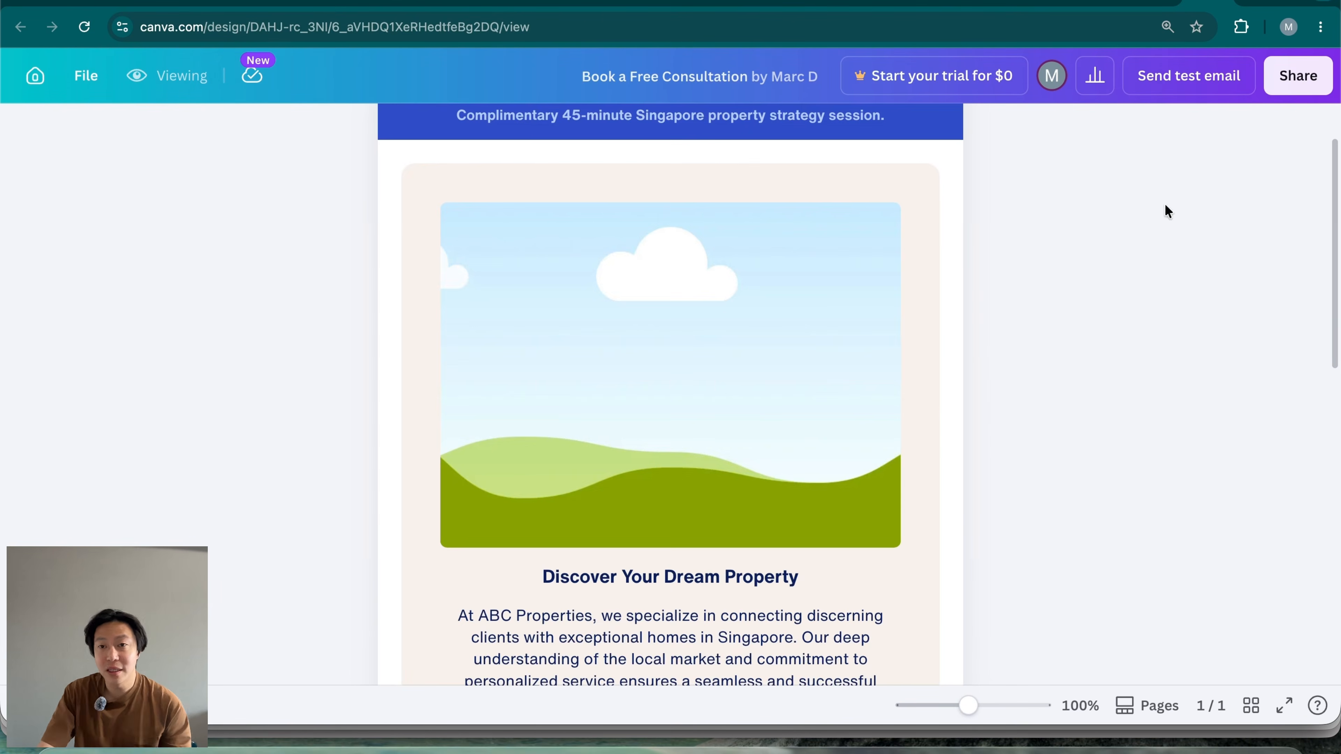
click(693, 745)
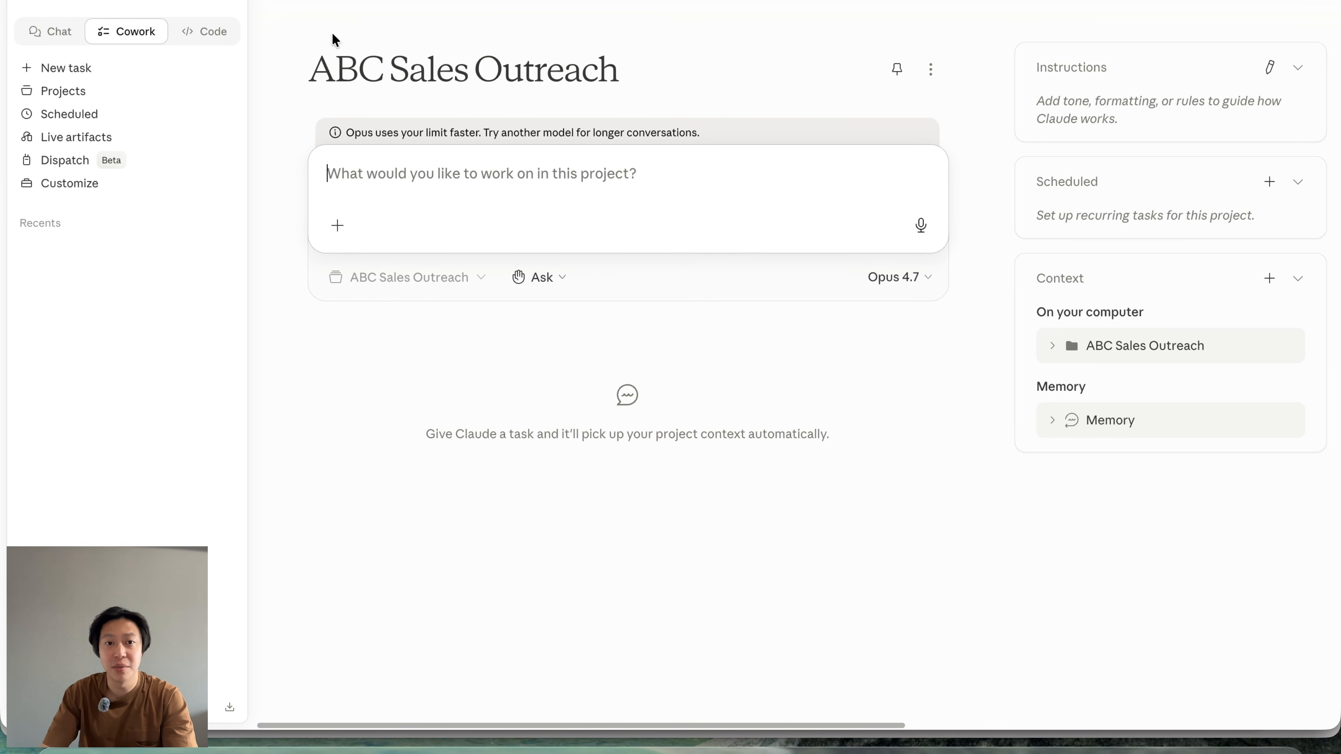
Draft a request for 10 prospect emails for ABC, an Austin AI Automation marketing agency targeting small physical businesses, with Apollo search and enrichment before Lemlist sequencing.
drag(301, 71, 717, 72)
click(656, 189)
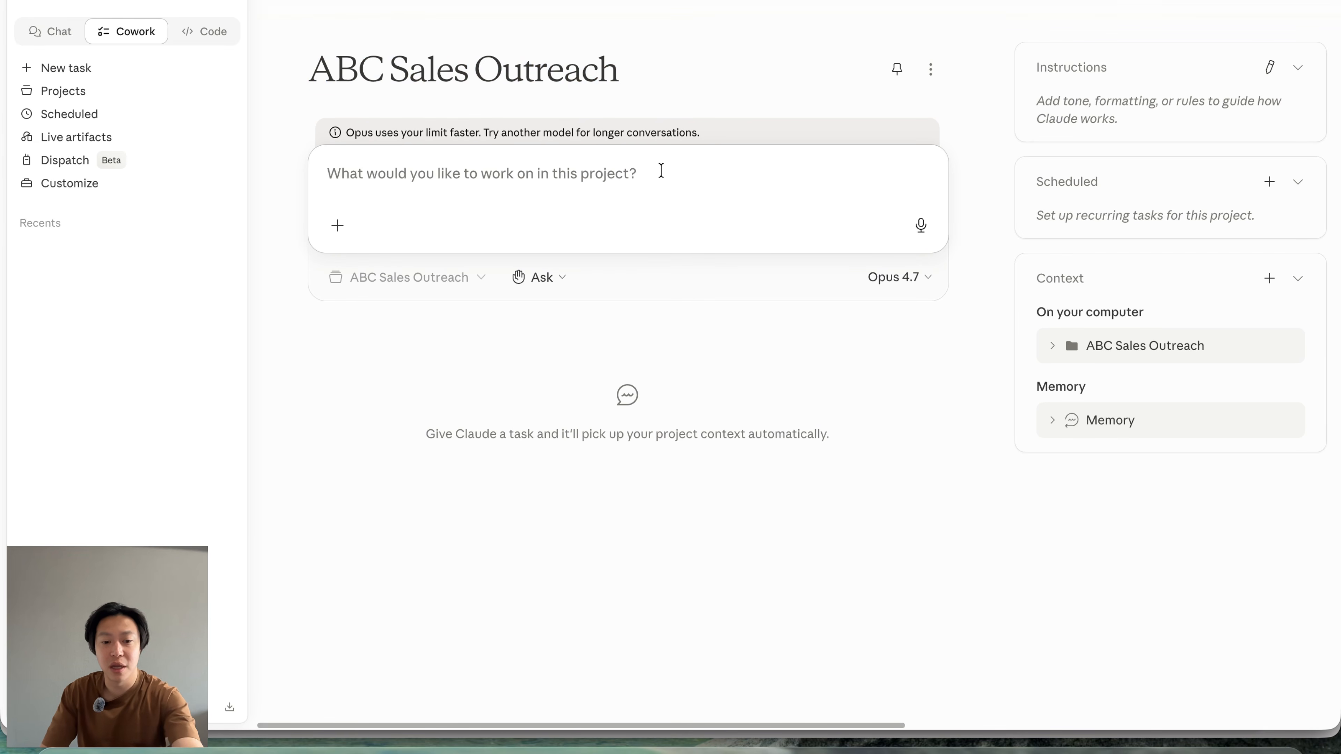
text(I want you to find 10 prospect contacts for ABC (emails), a Marketing Agency in Austin Texas (fictitious), that focuses on AI Automation. ICP’s are typically Small Physical Businesses. Use Apollo for the search and enrichment, before sequencing it out on Lemlist)
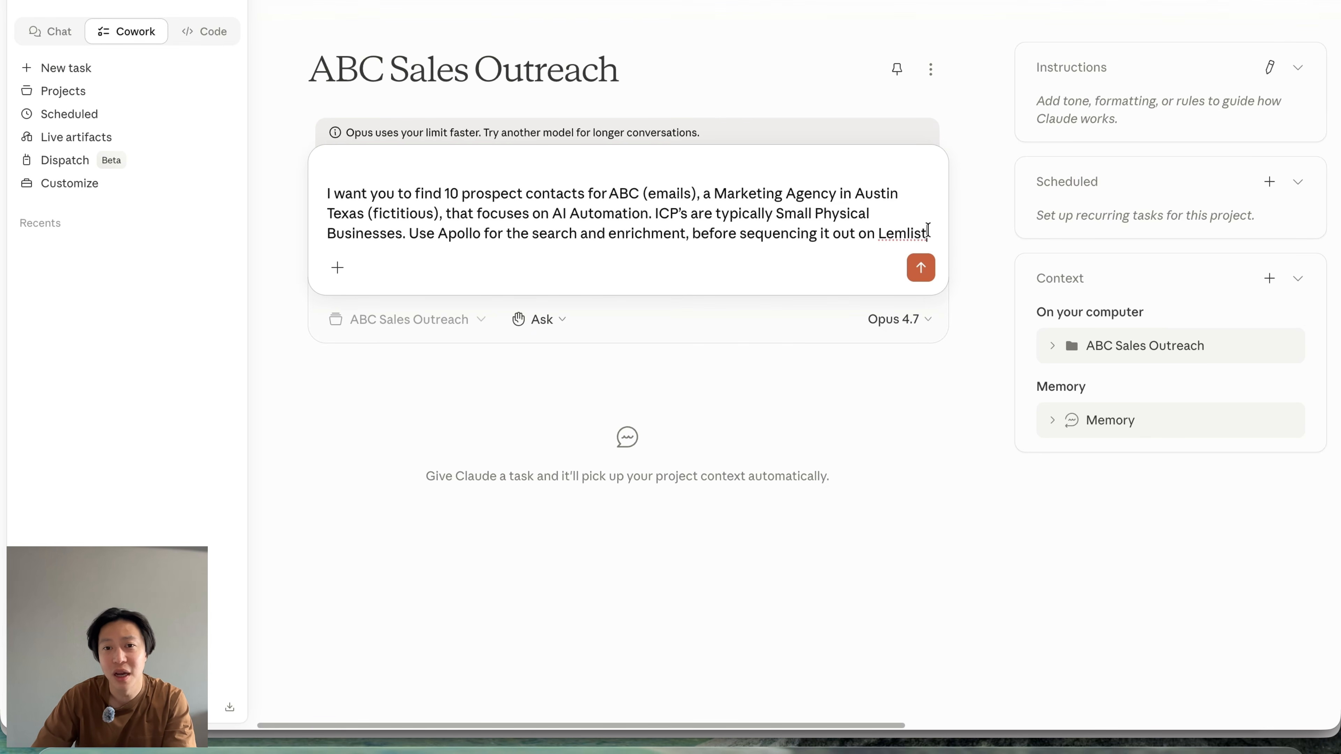
Replace Lemlist with Hubspot as the sequencing tool in the prospecting request and submit it to the ABC Sales Outreach project.
drag(928, 231, 878, 217)
click(881, 229)
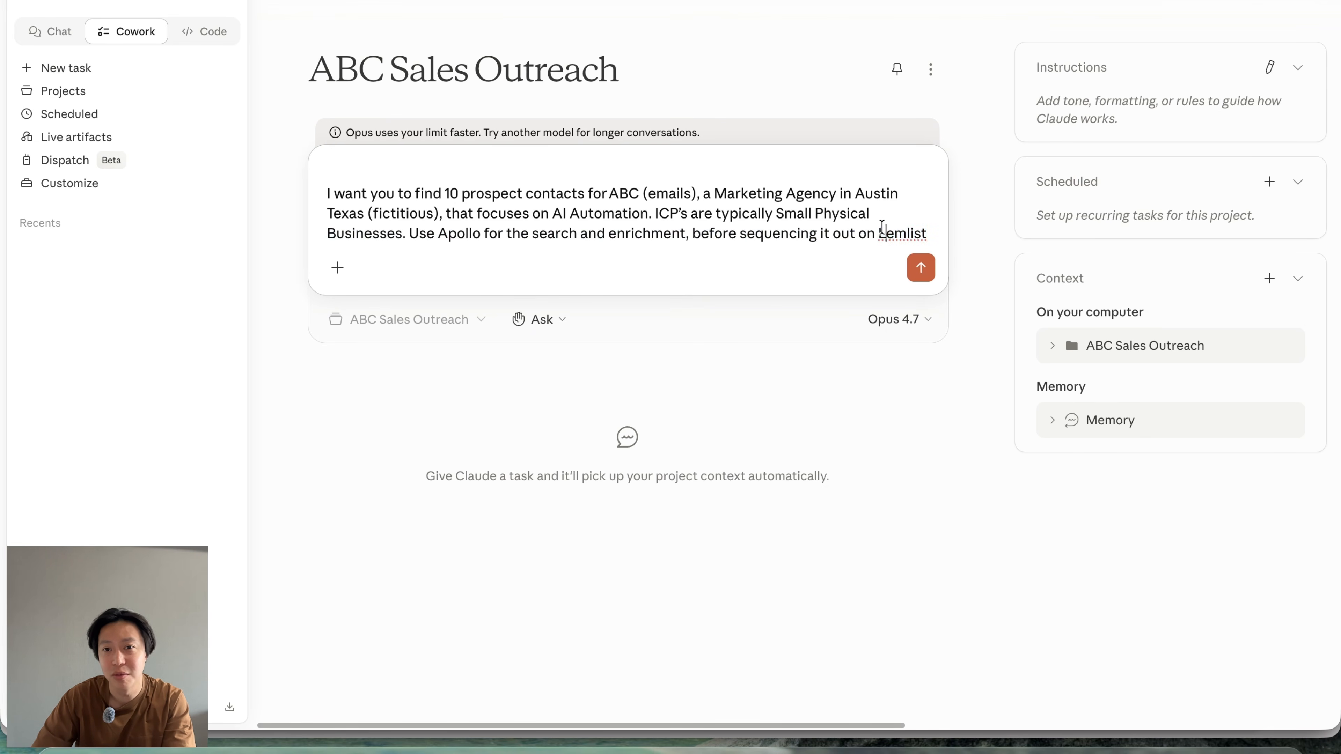
double_click(878, 232)
text(Hubspot)
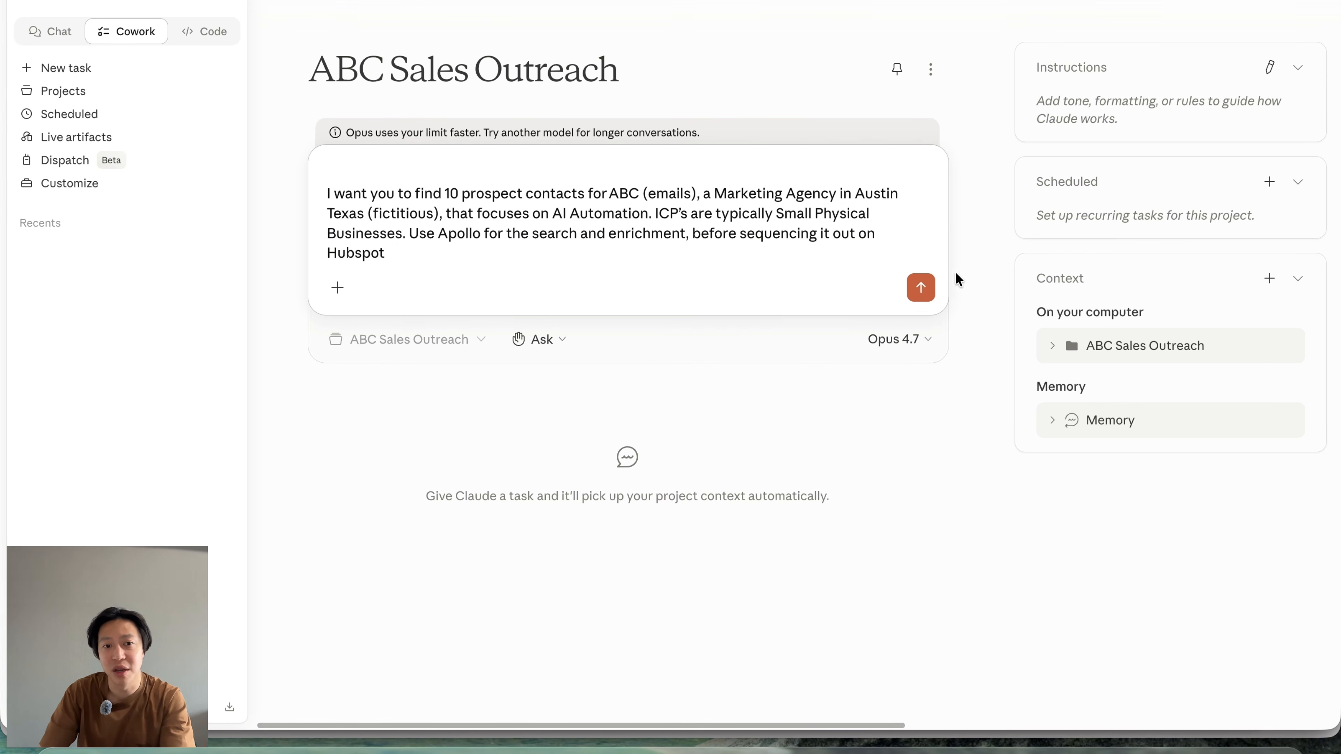
click(921, 288)
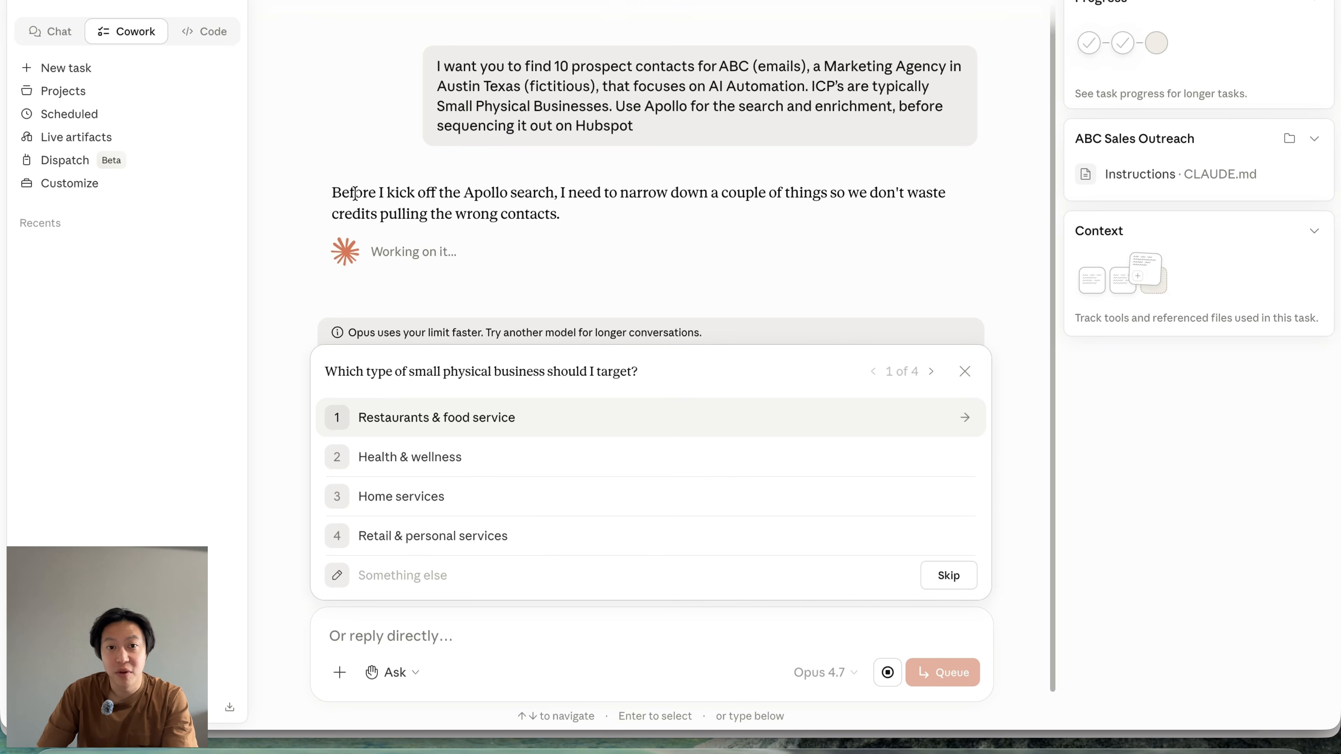
Answer Claude's targeting questions with Health & wellness, Austin metro only, Owner / Founder, and Deliver list first (Recommended).
drag(399, 192, 612, 216)
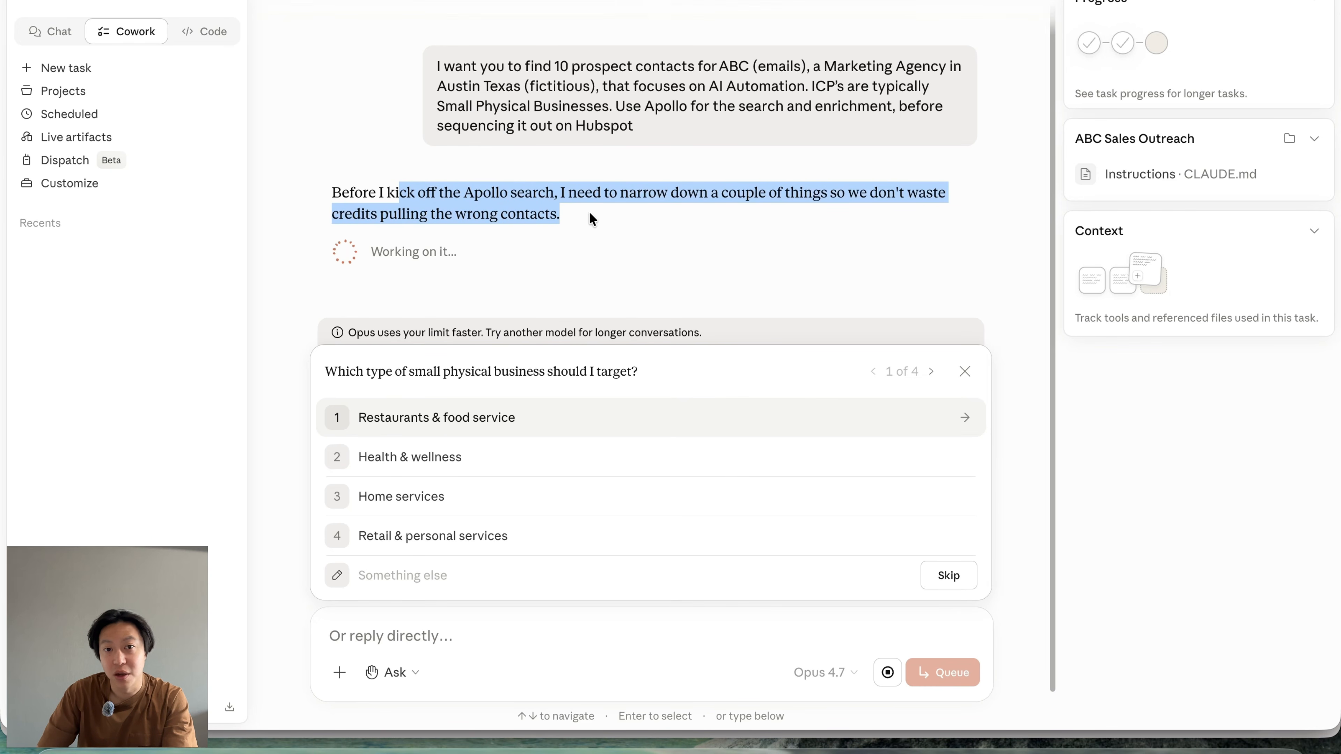
click(549, 244)
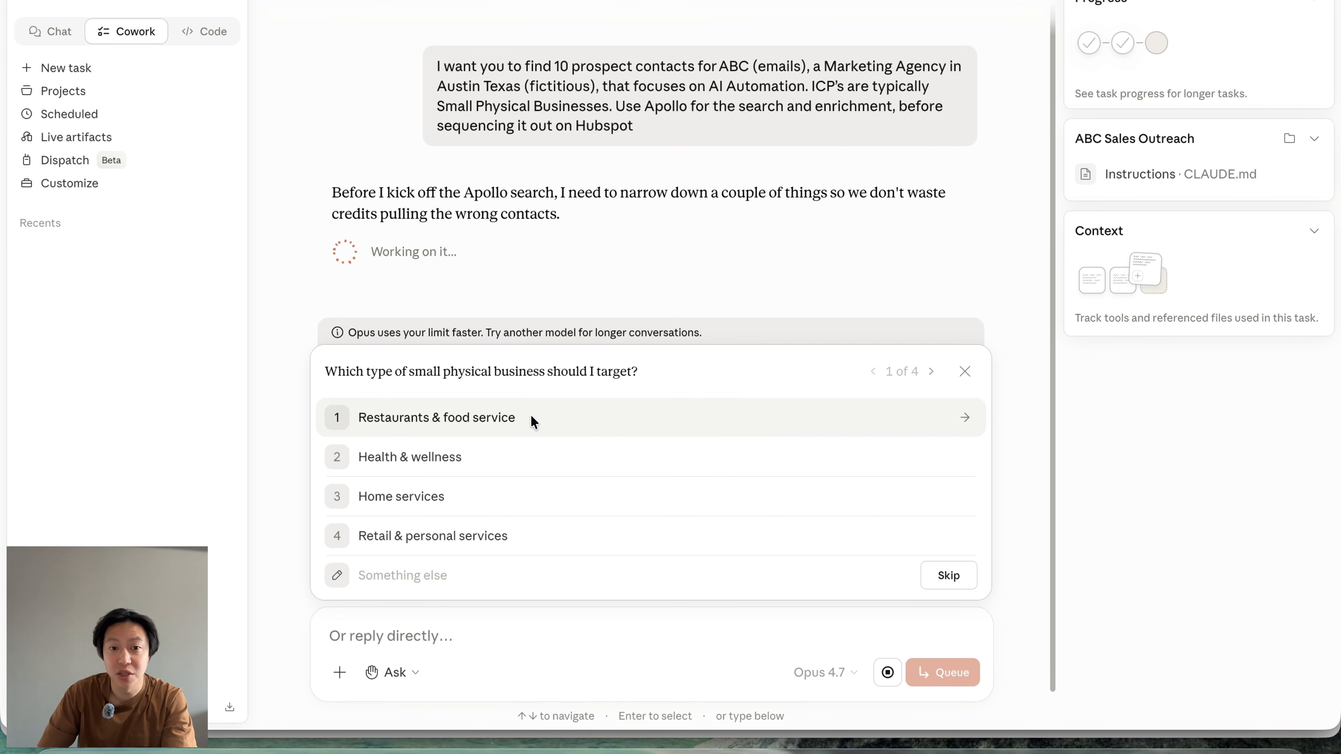
click(501, 468)
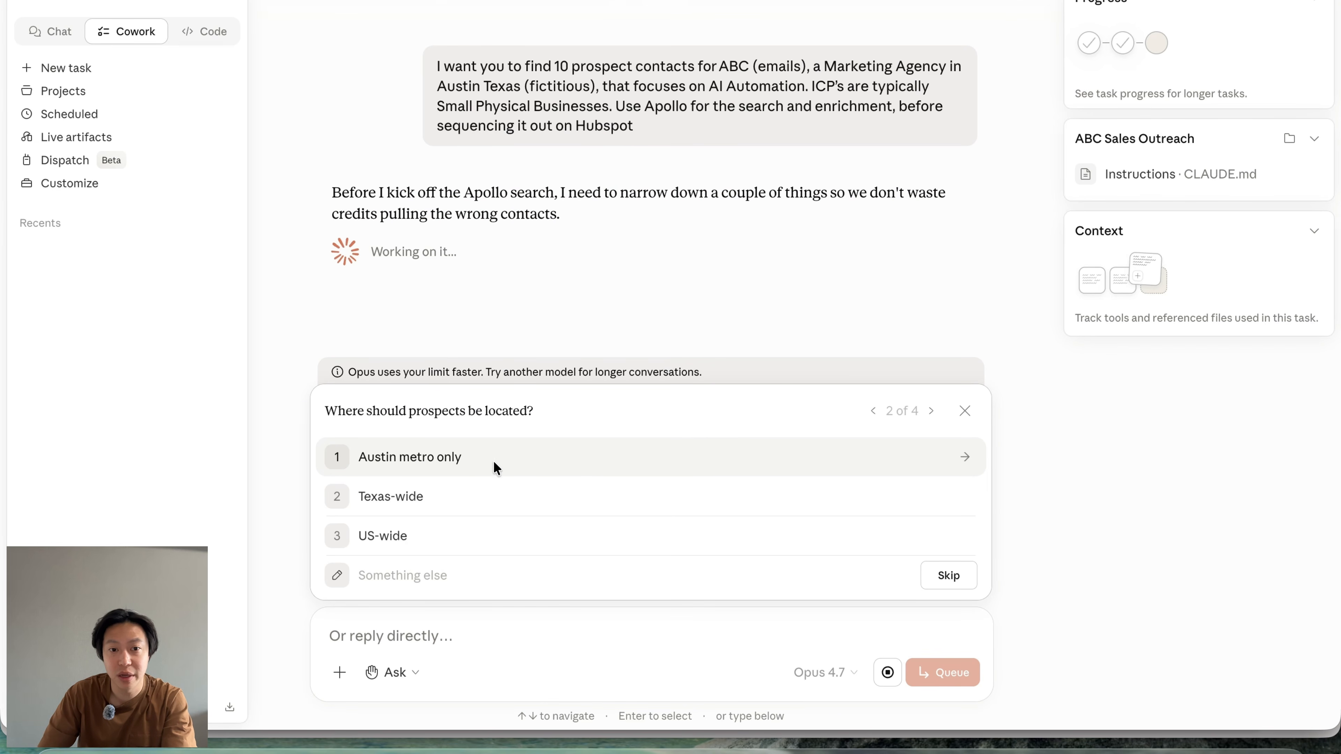
click(507, 457)
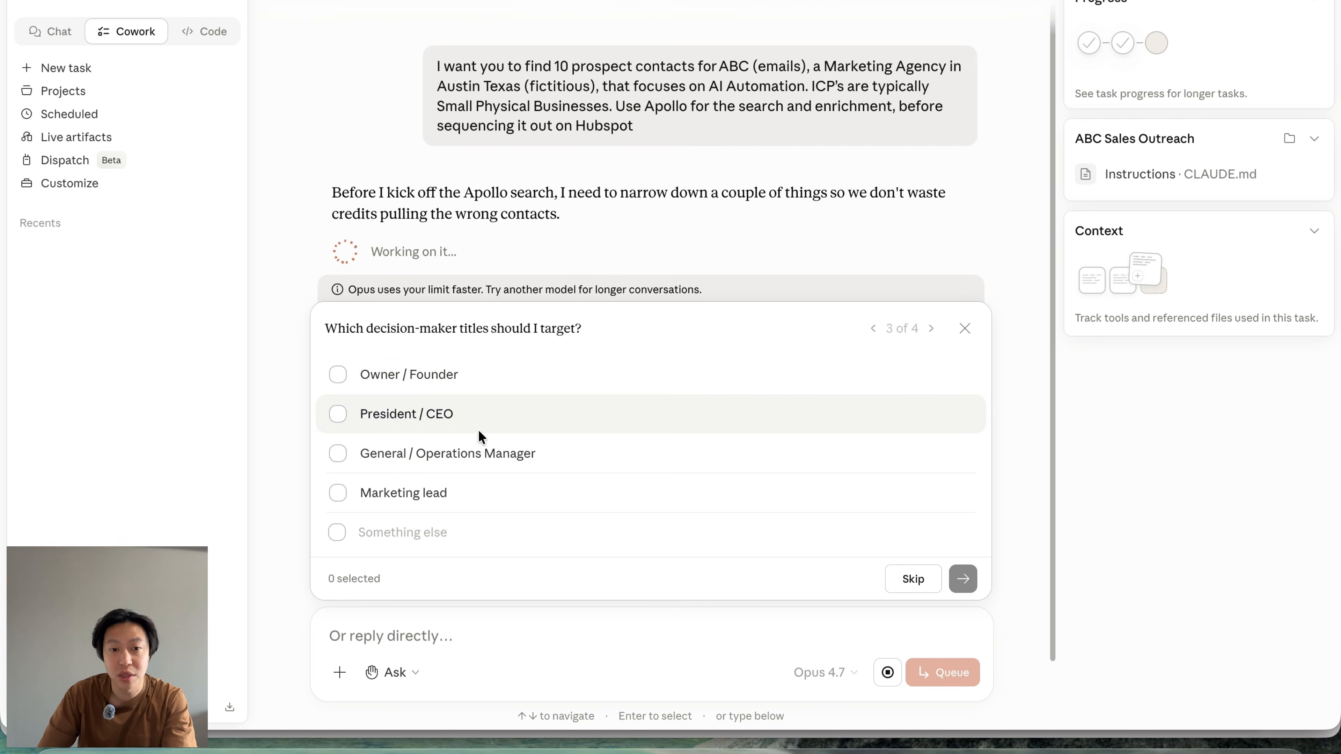
click(486, 383)
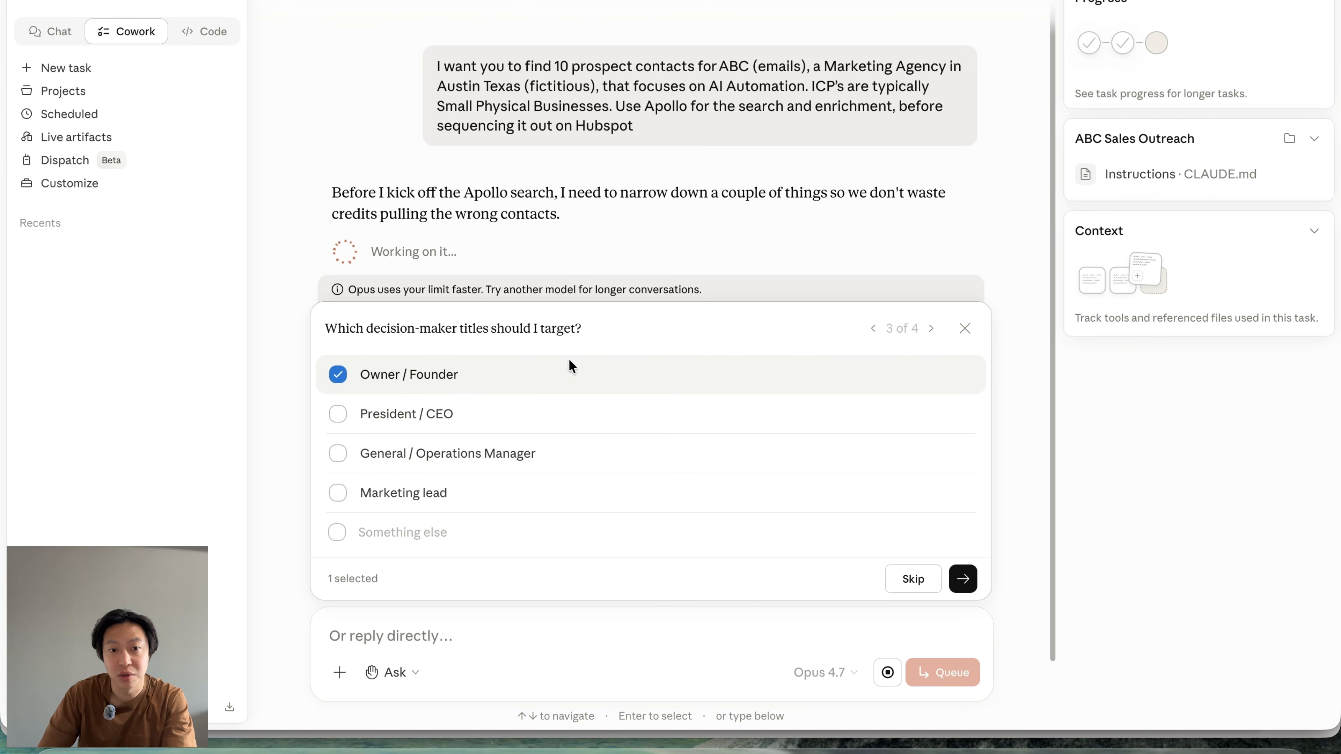
click(962, 579)
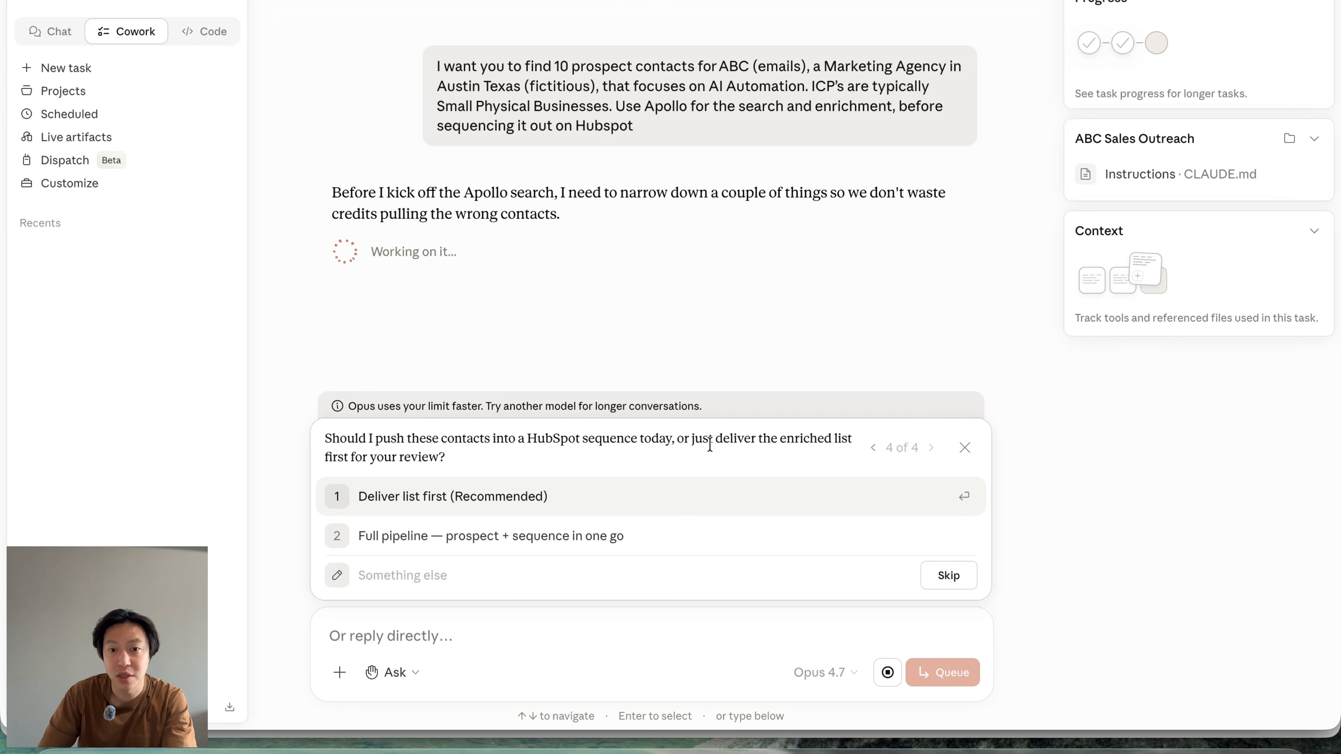
click(622, 499)
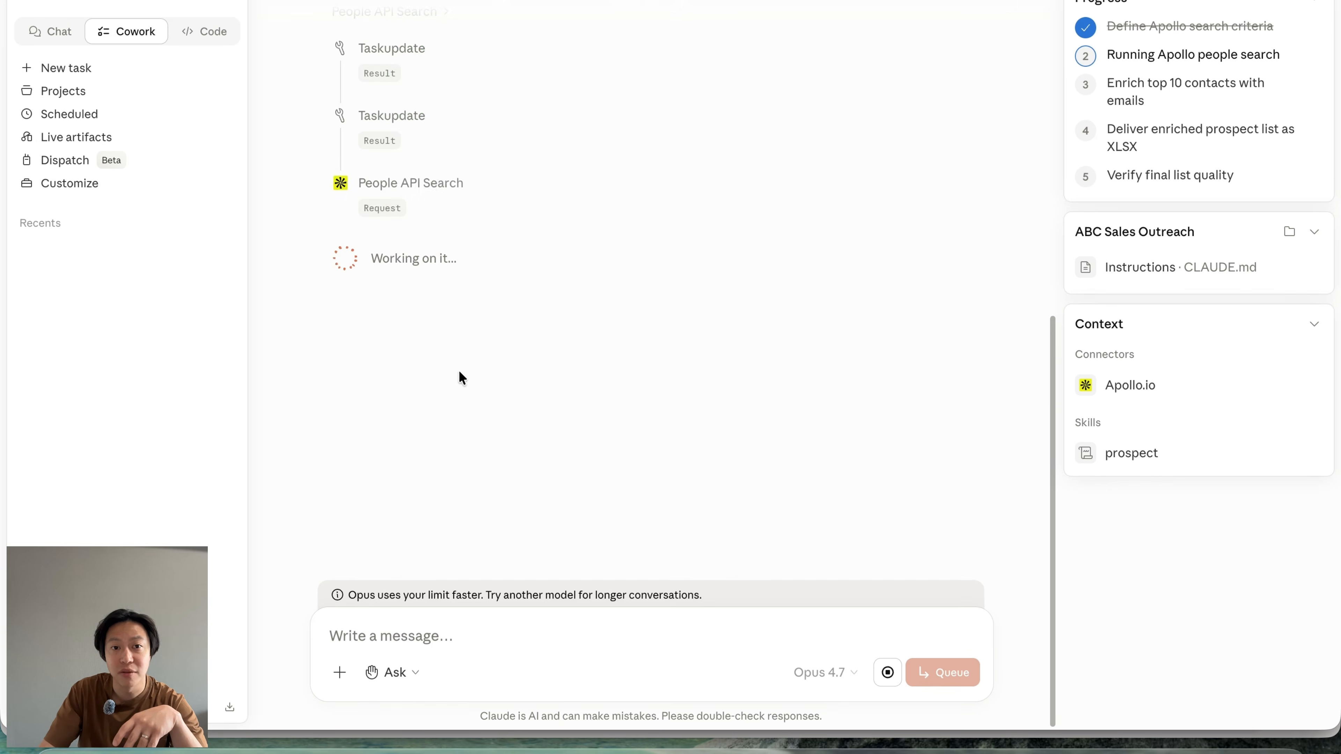
Follow the Apollo search progress in the chat and examine the shortlist of prospect owners, companies and verticals.
scroll(459, 372, up, 5)
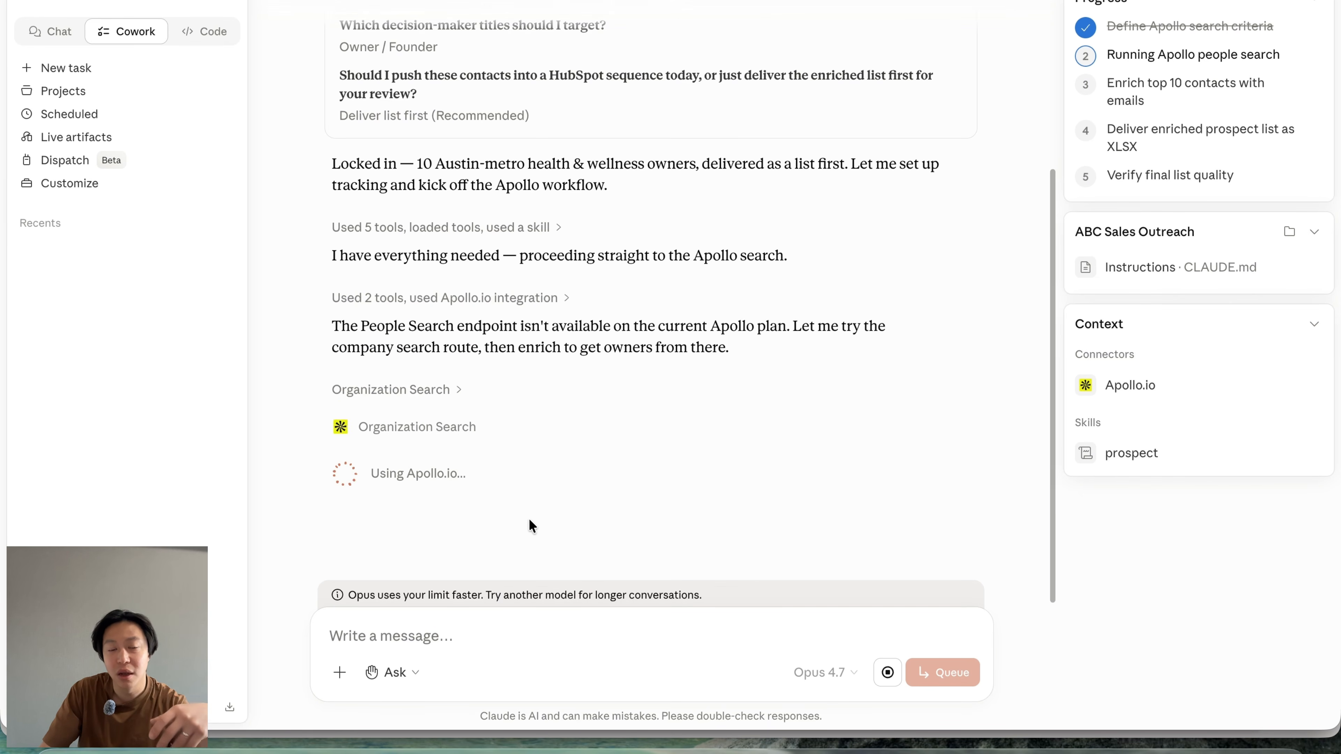
scroll(530, 526, down, 4)
scroll(511, 522, down, 5)
click(398, 329)
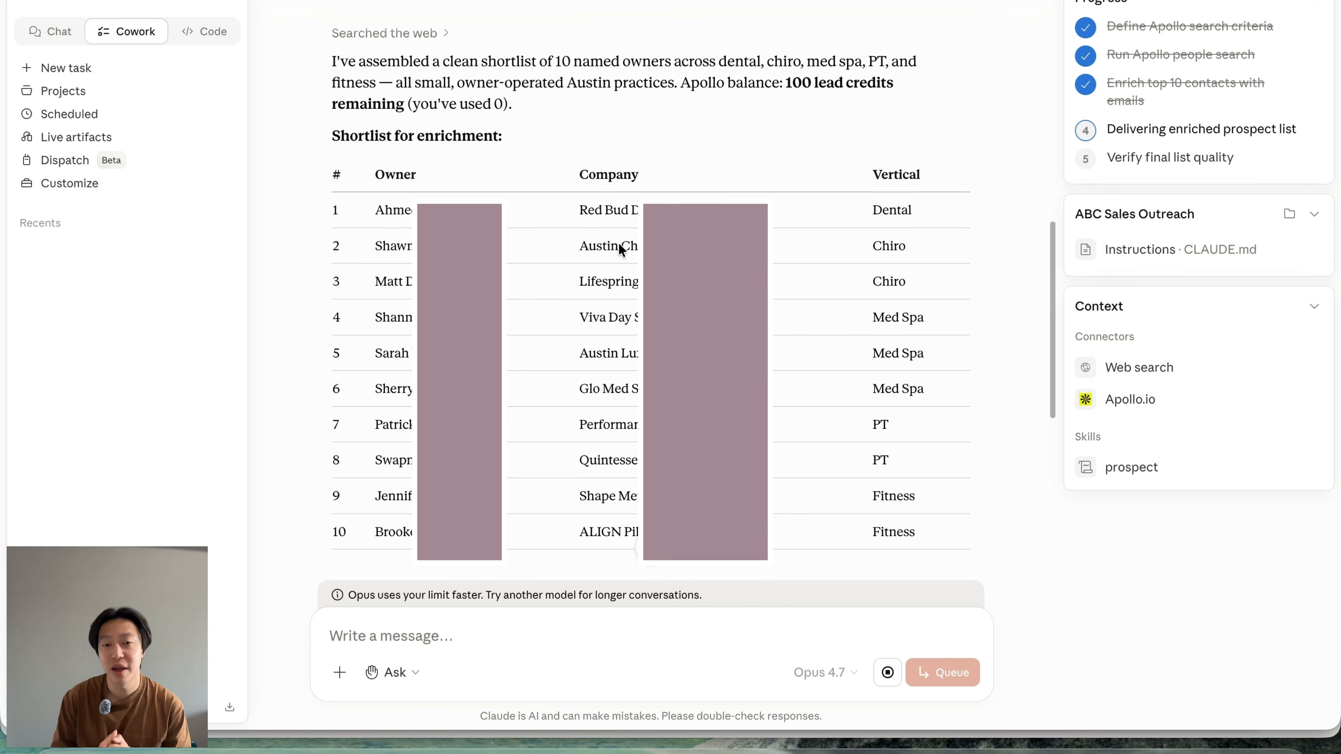
scroll(618, 242, up, 1)
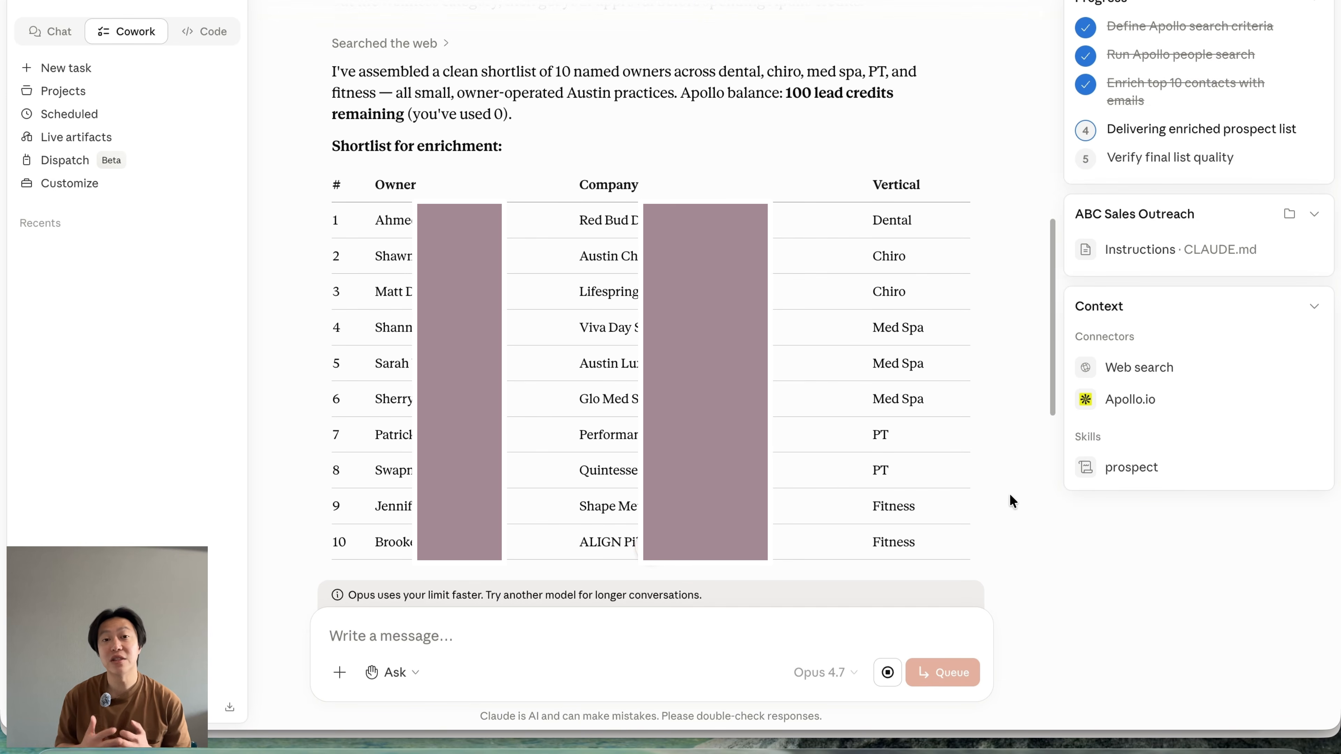